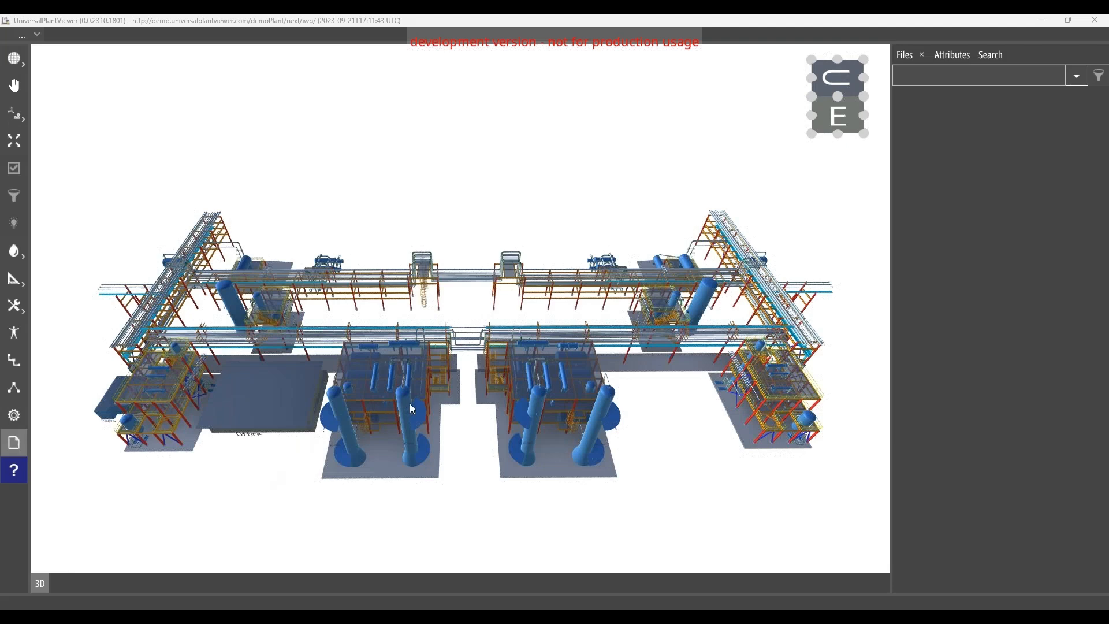
Step: Open the IWP Sample page from the model's files and dock it below the 3D view
left_click_drag(470, 433, 471, 424)
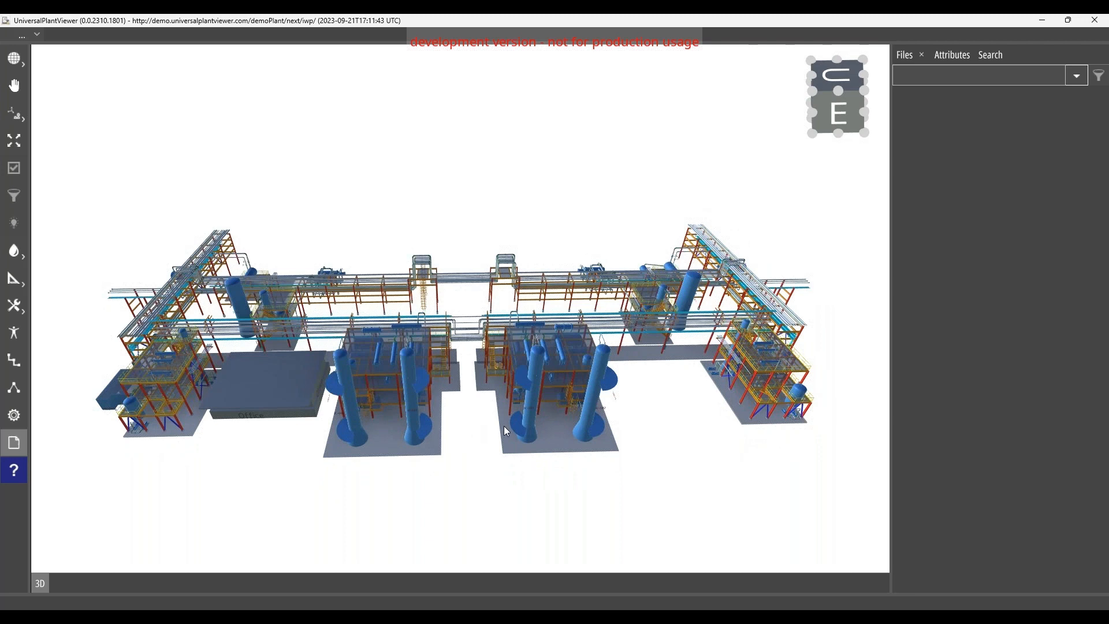
left_click(910, 55)
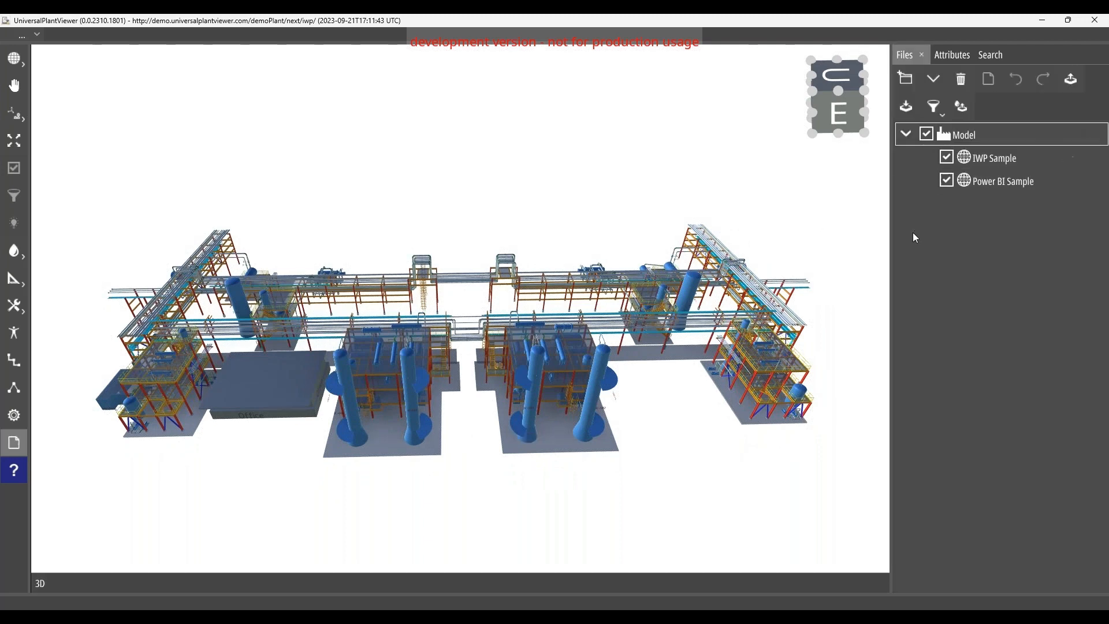
left_click(996, 161)
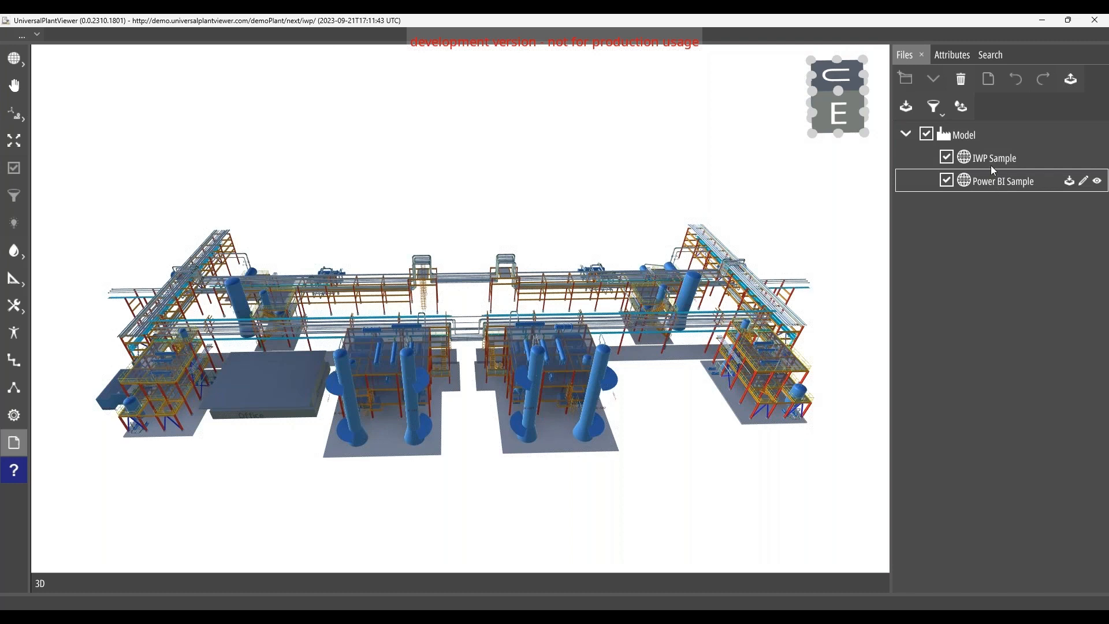
double_click(990, 161)
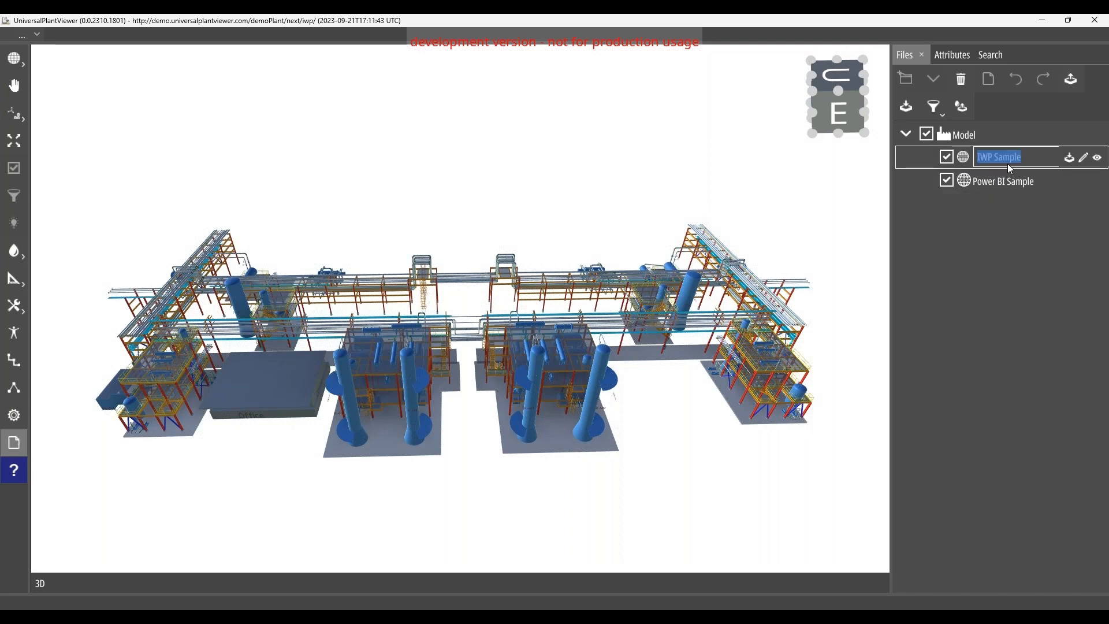
left_click(1084, 158)
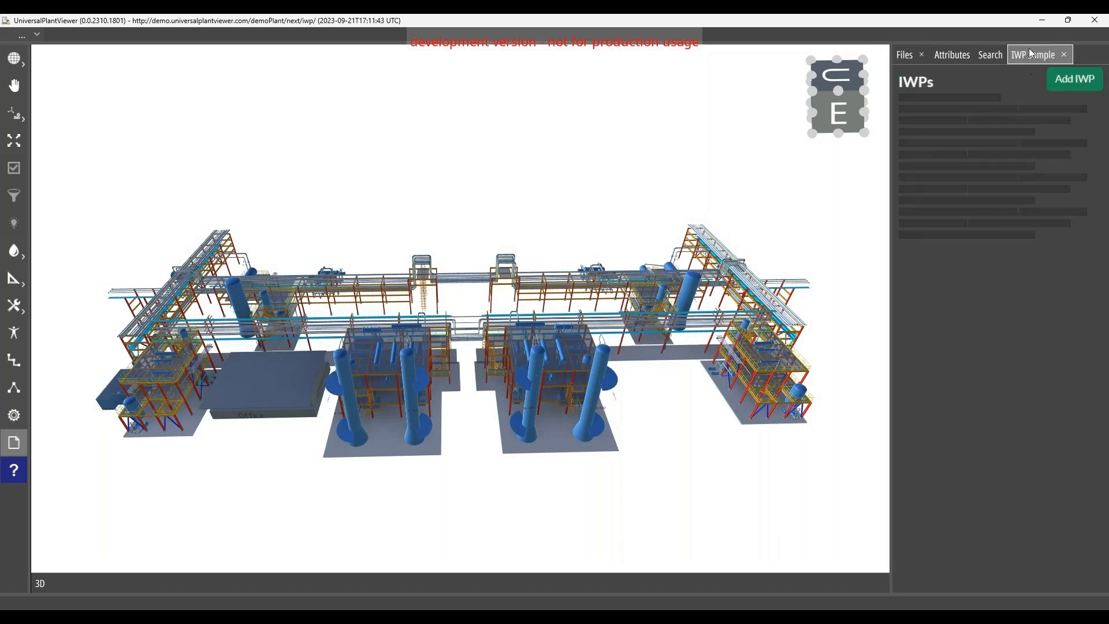
left_click_drag(1030, 51, 725, 300)
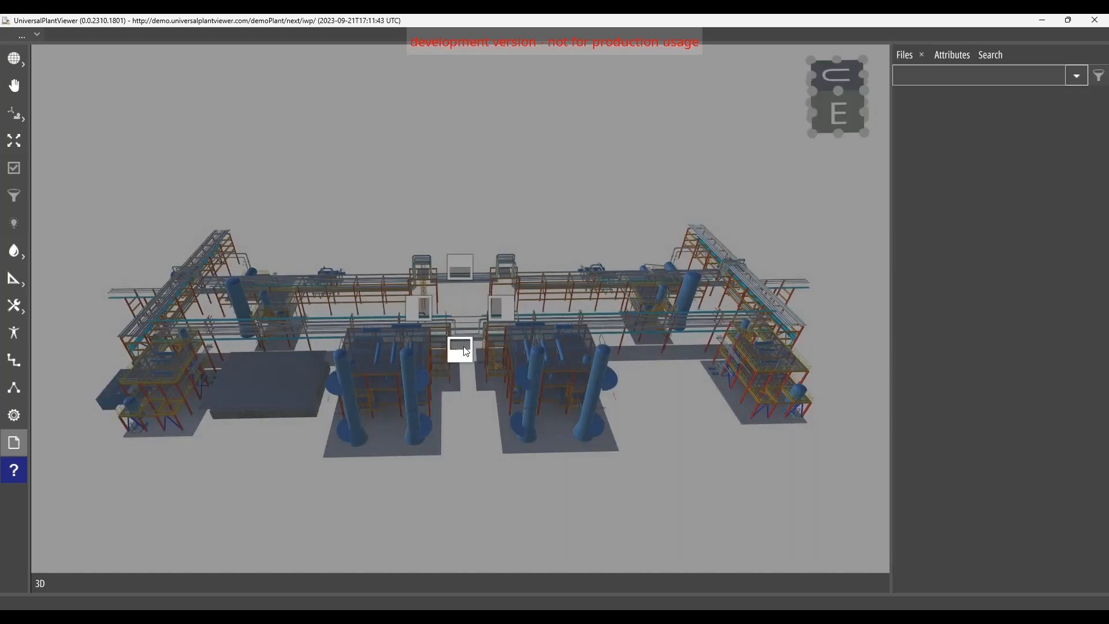
left_click_drag(462, 350, 460, 348)
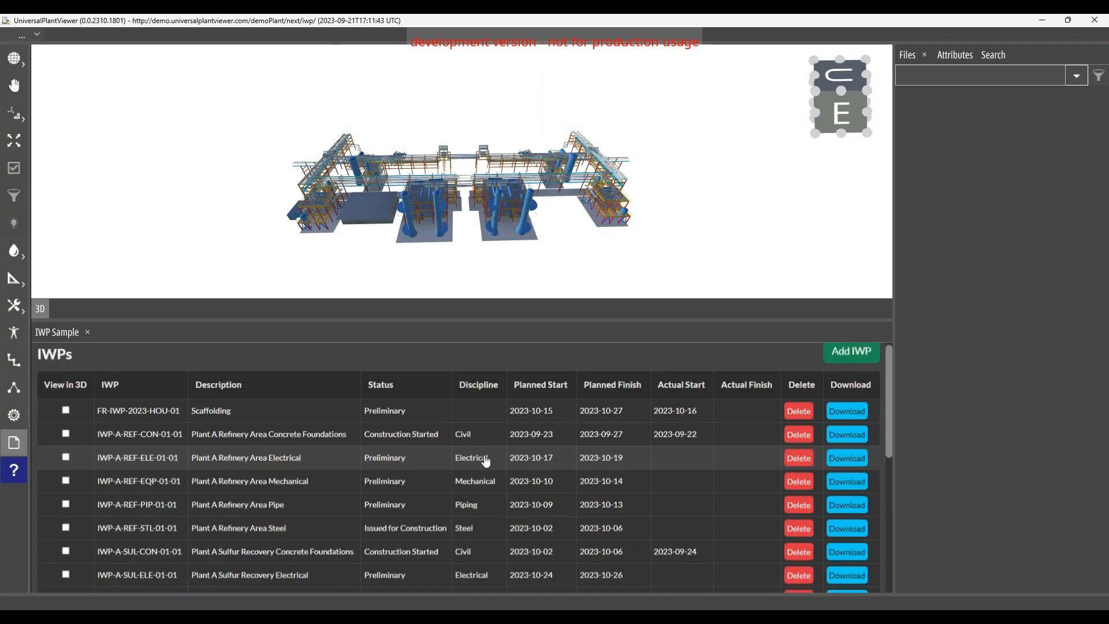
Step: Look through the list of IWPs with their status, discipline and planned dates
scroll(485, 462, "down", 2)
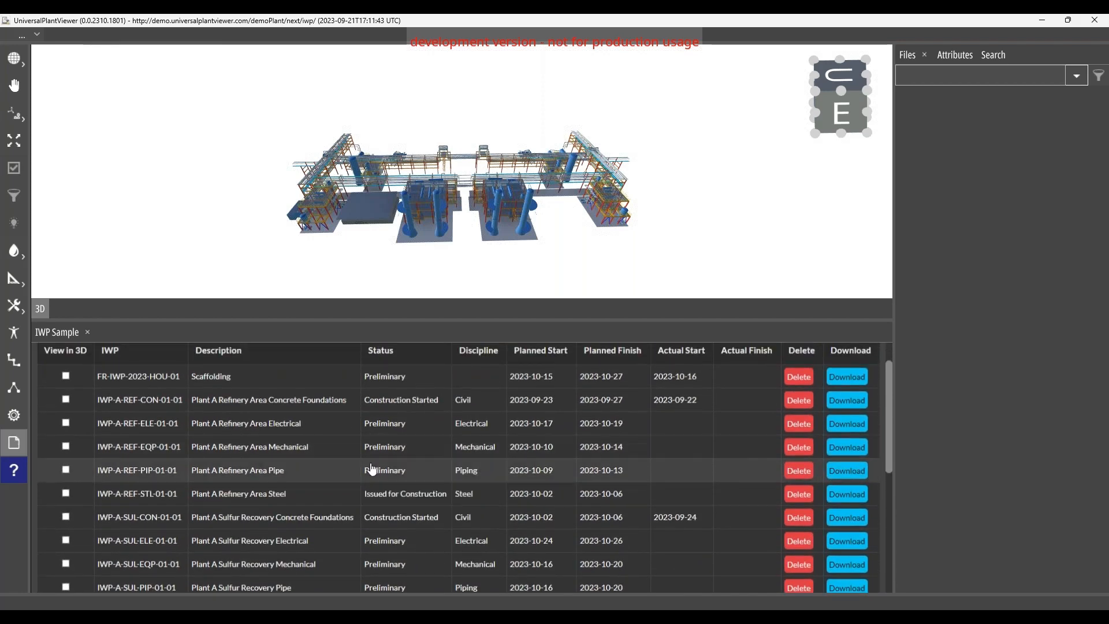
scroll(371, 469, "up", 2)
scroll(371, 469, "down", 5)
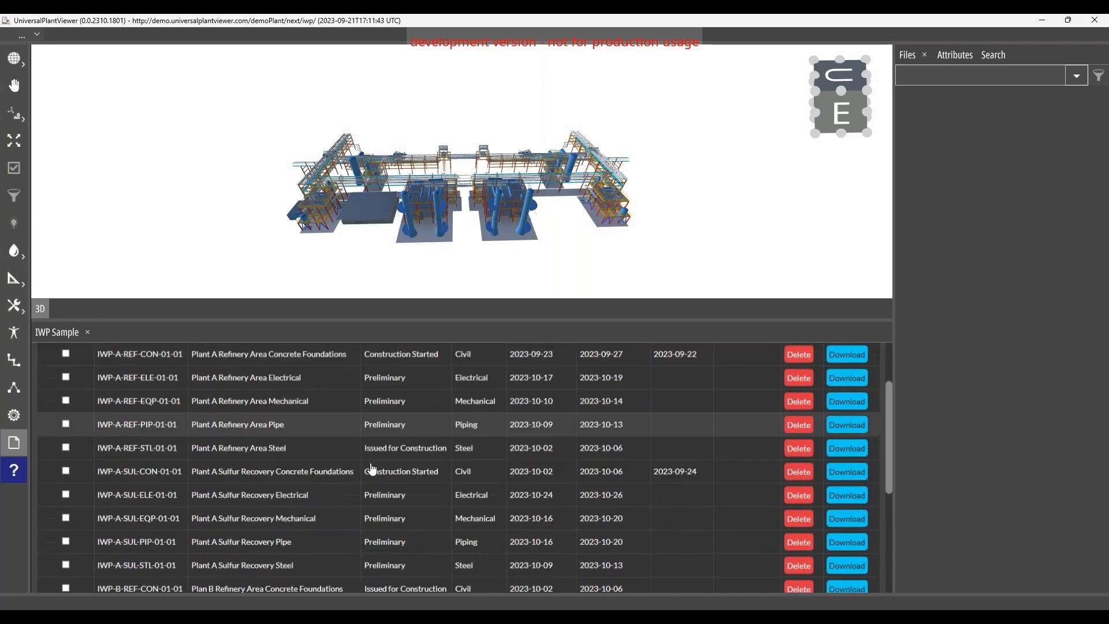
scroll(371, 465, "down", 6)
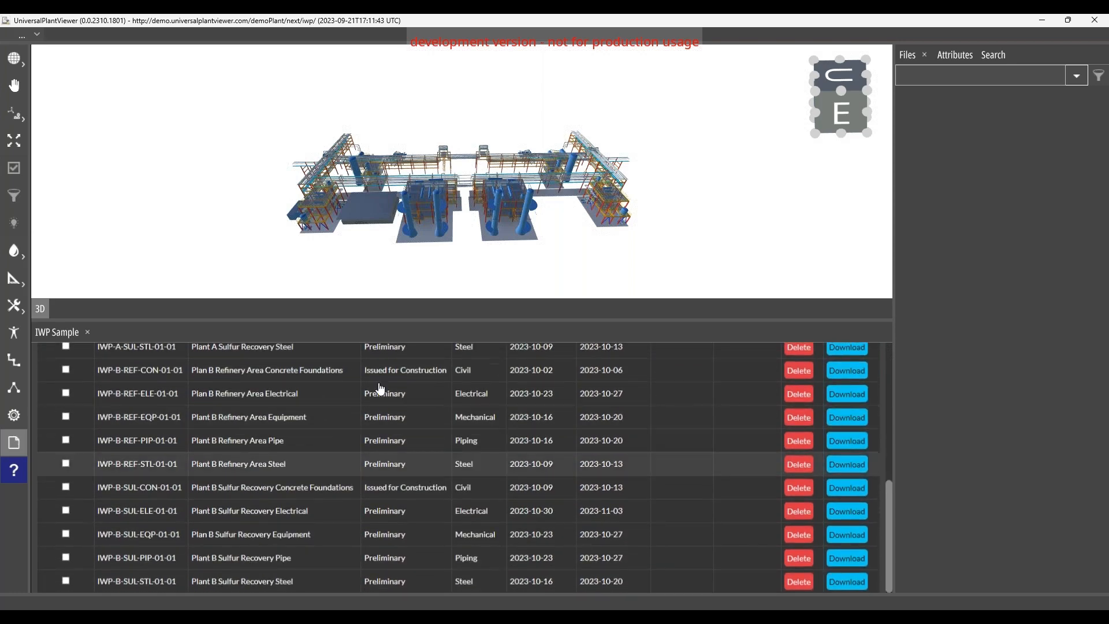
scroll(379, 449, "up", 3)
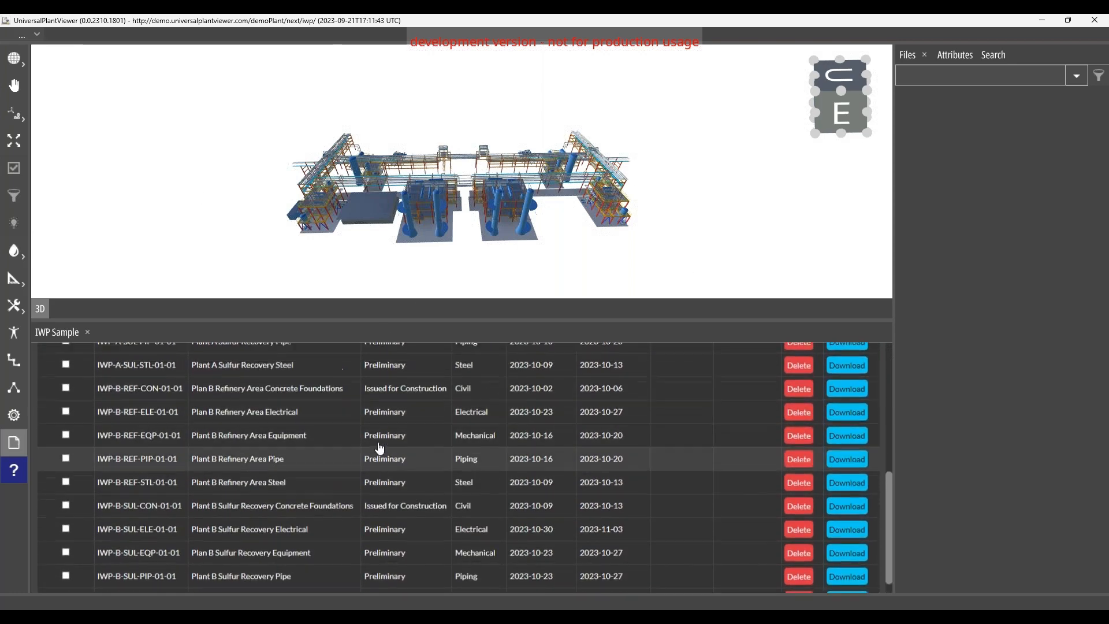
scroll(379, 449, "up", 9)
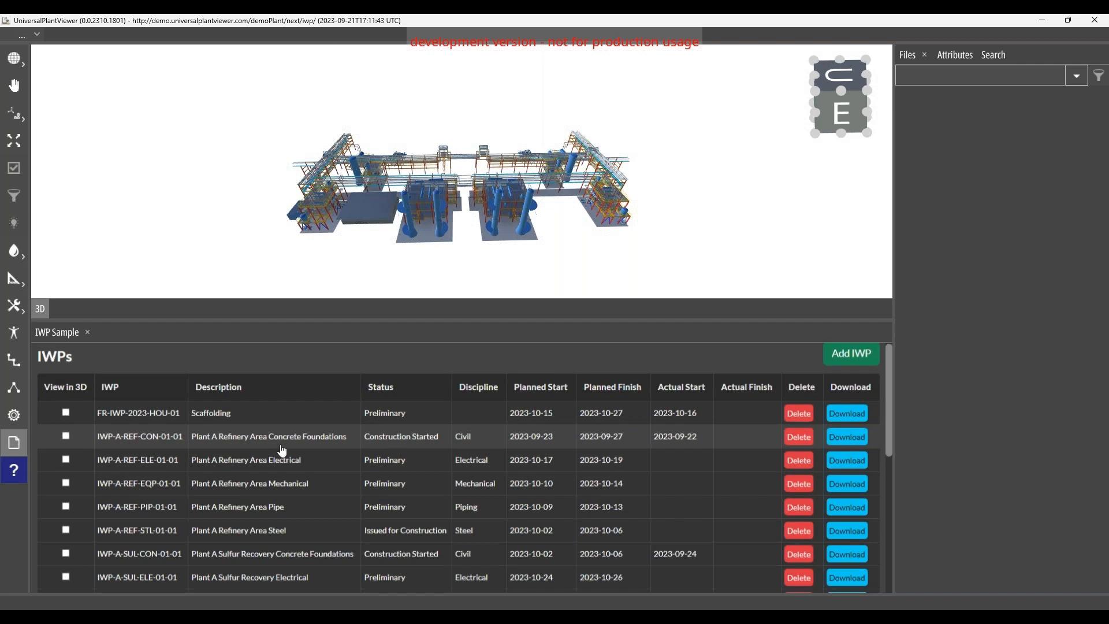
Step: Show the Plant A Refinery Area concrete foundations, electrical and mechanical IWPs in 3D and inspect them from the opposite side
left_click(65, 435)
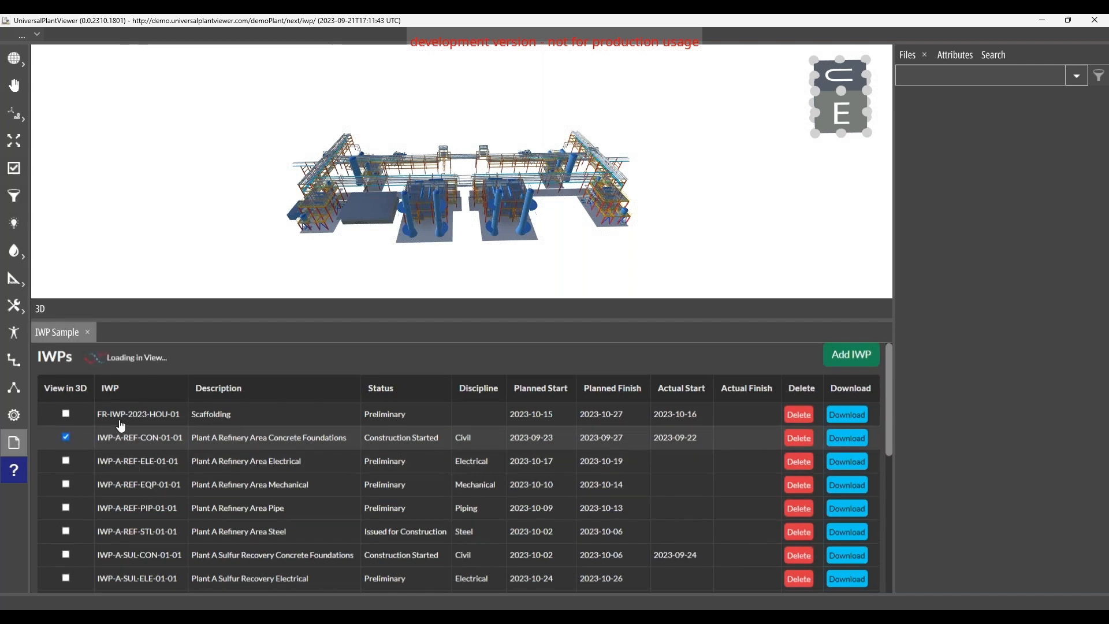
scroll(347, 243, "up", 4)
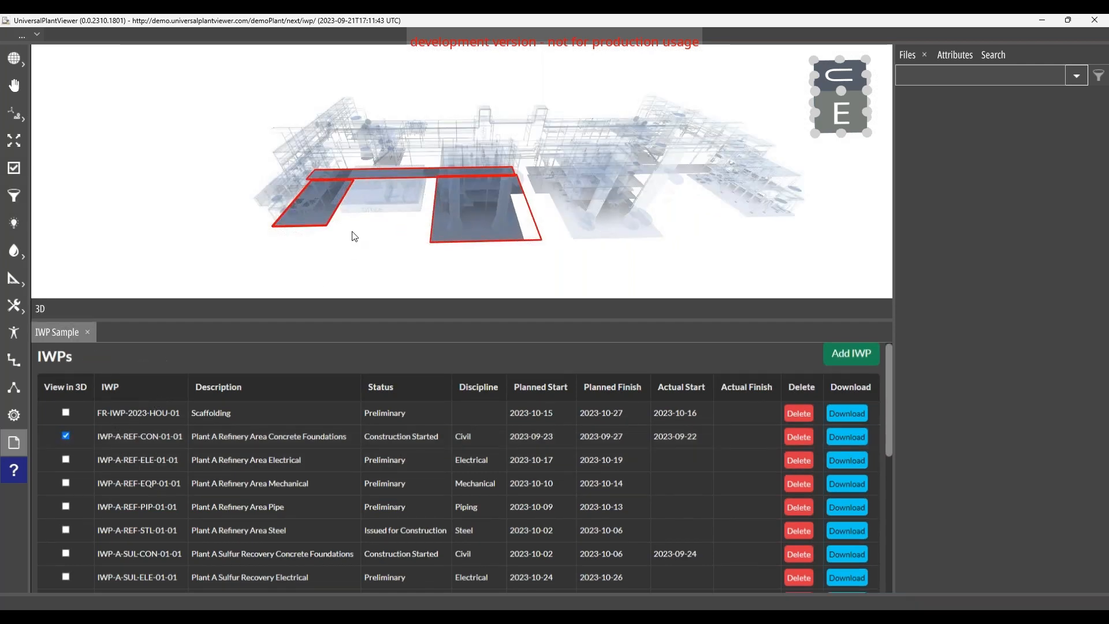
left_click(66, 460)
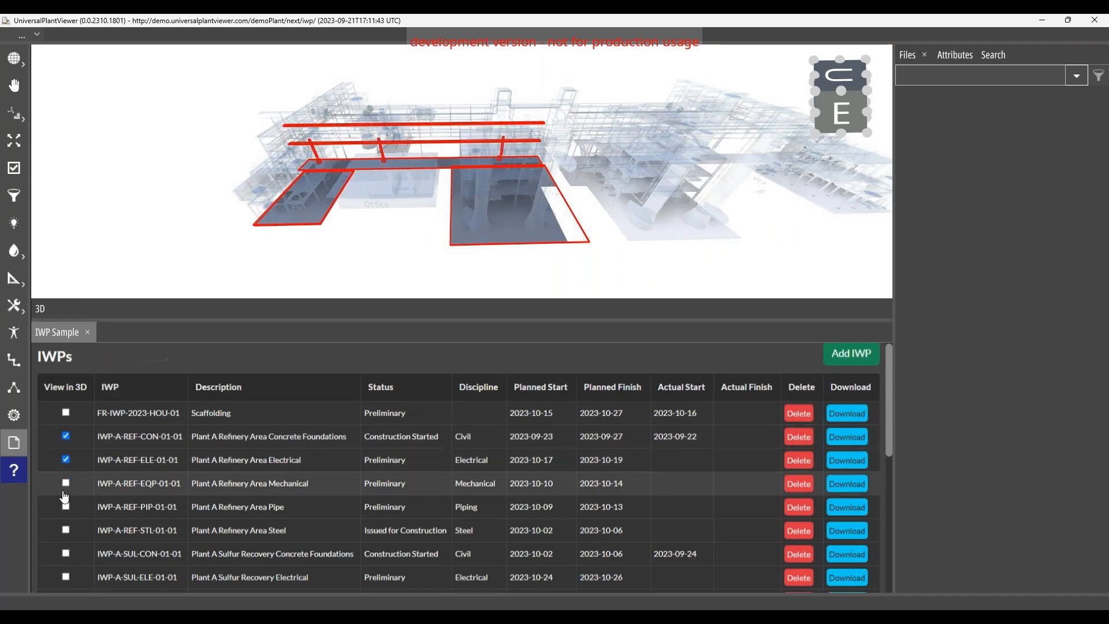
left_click(65, 487)
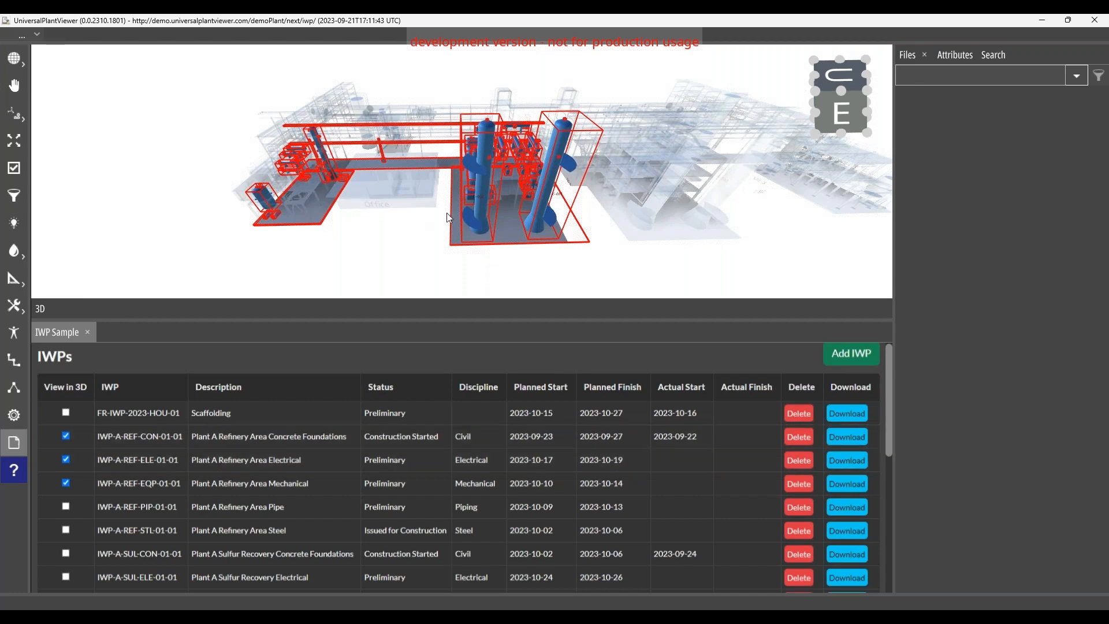
left_click_drag(448, 217, 318, 220)
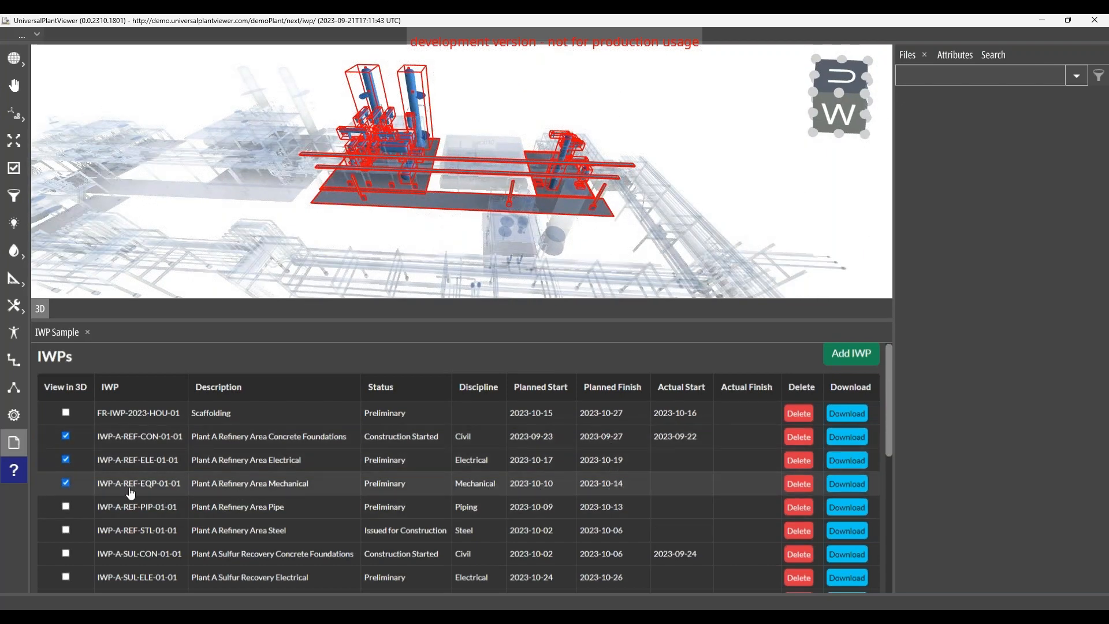
Step: Remove the mechanical, electrical and concrete foundations IWPs of the Plant A Refinery Area from the 3D view
left_click(65, 483)
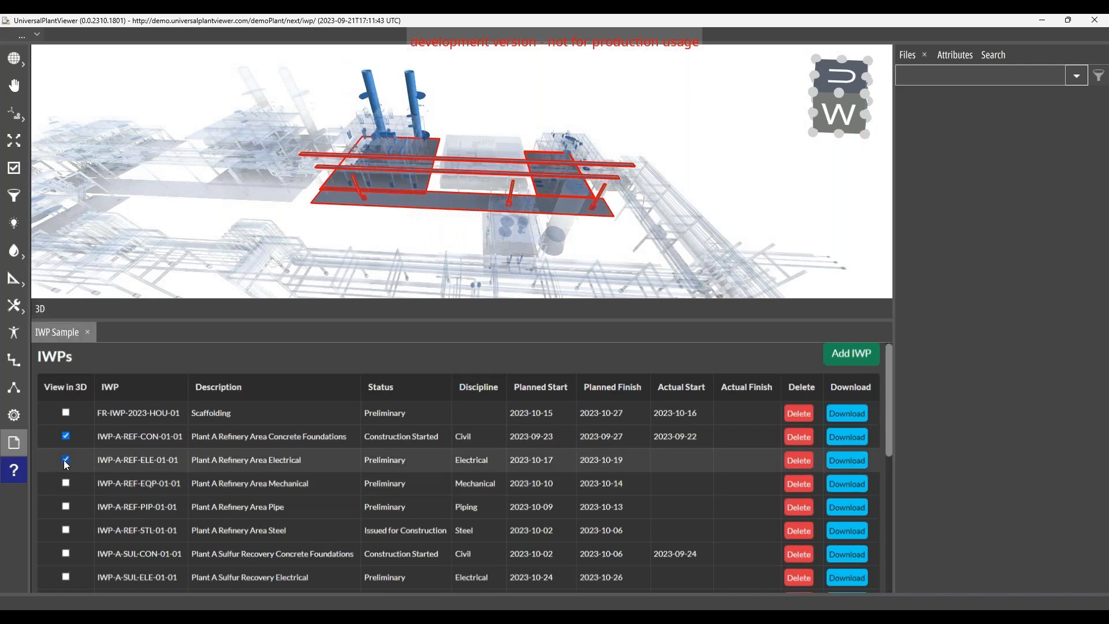
left_click(66, 459)
left_click(65, 436)
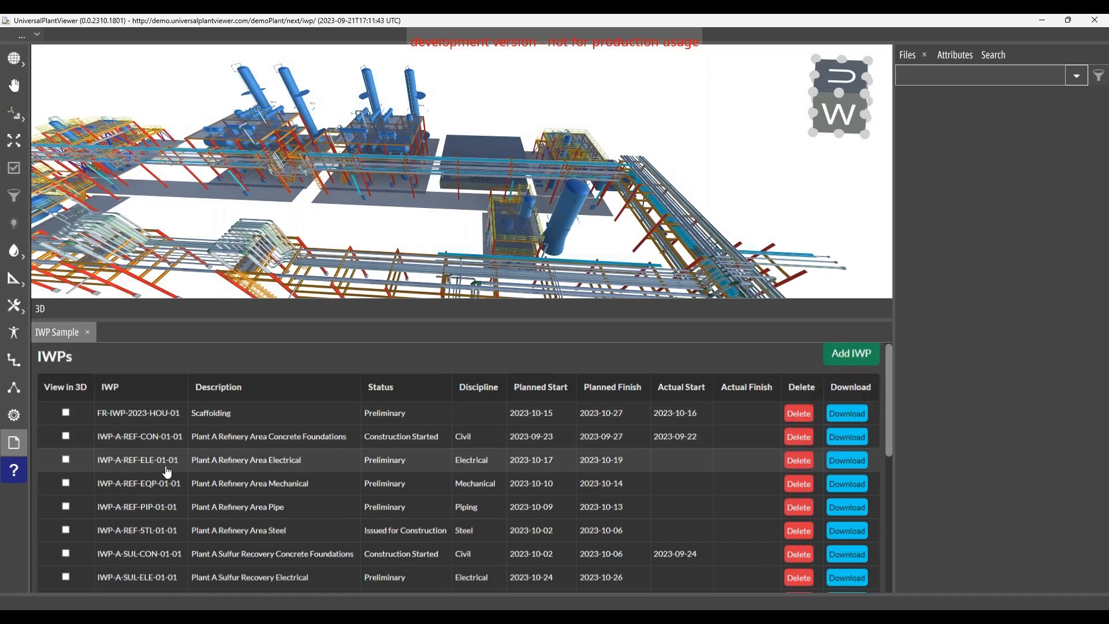
Step: Open the Plant A Refinery Area Concrete Foundations IWP, enlarge its page and examine the detail fields and CWA options
left_click(282, 446)
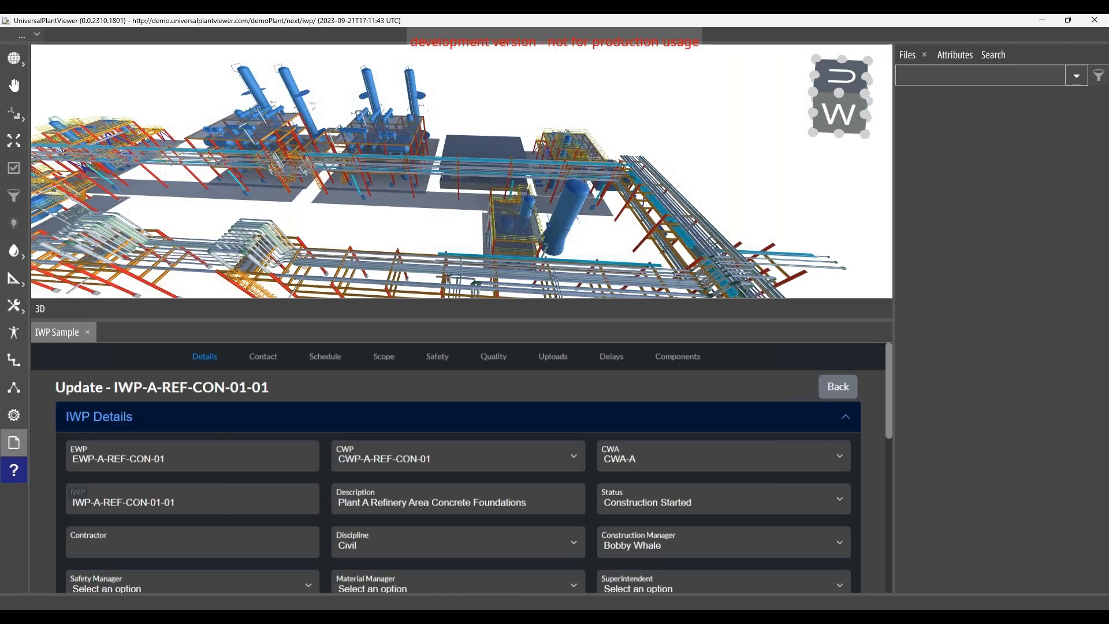
left_click_drag(354, 319, 354, 174)
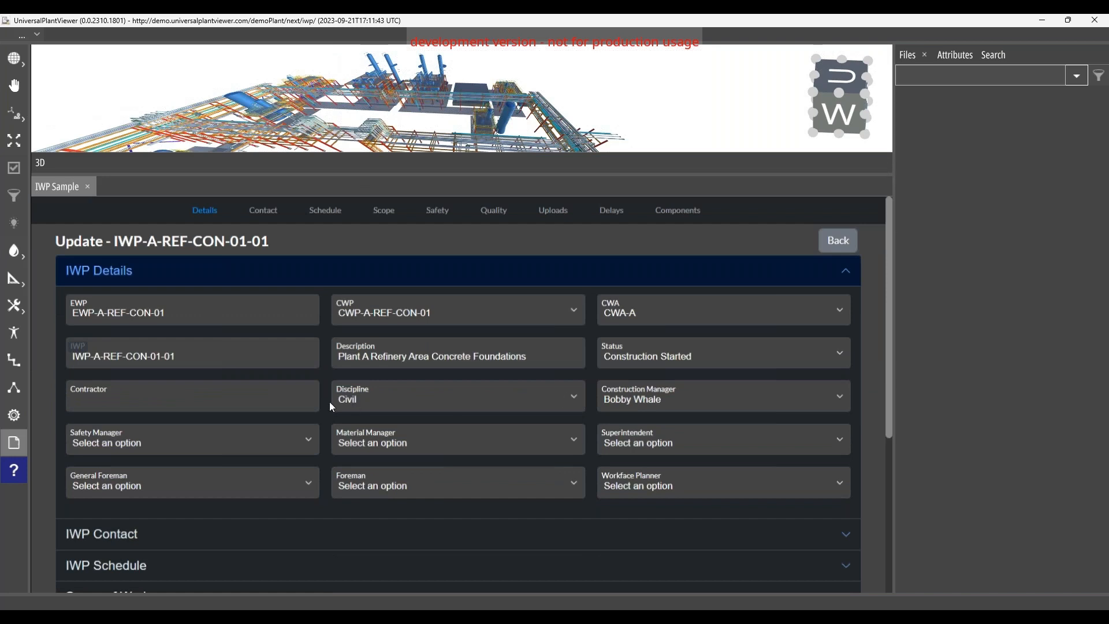
left_click(100, 317)
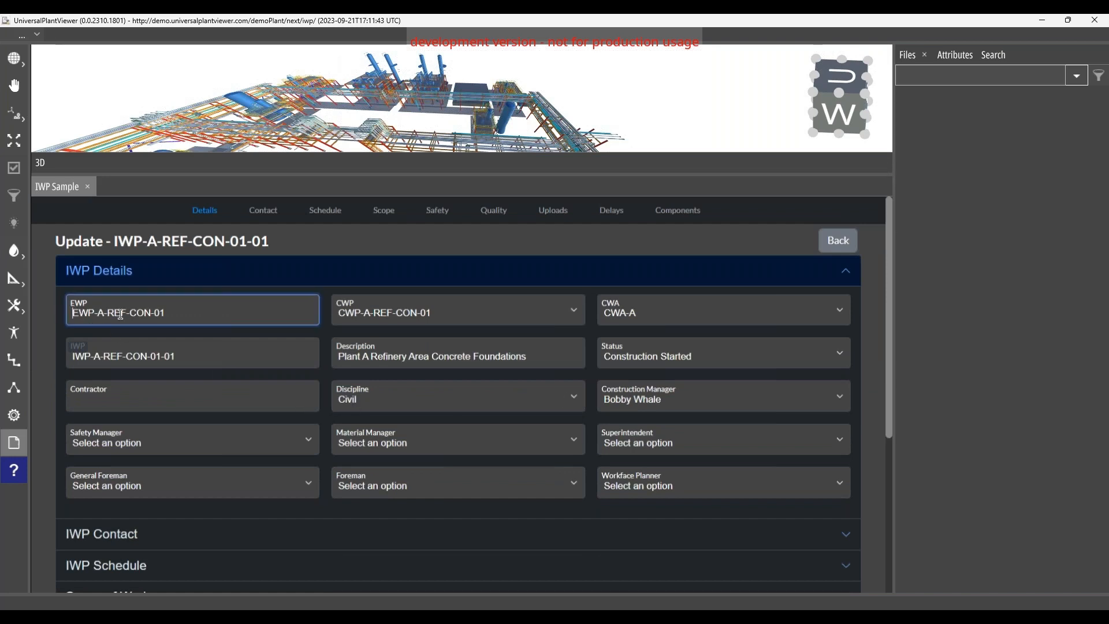
left_click(662, 316)
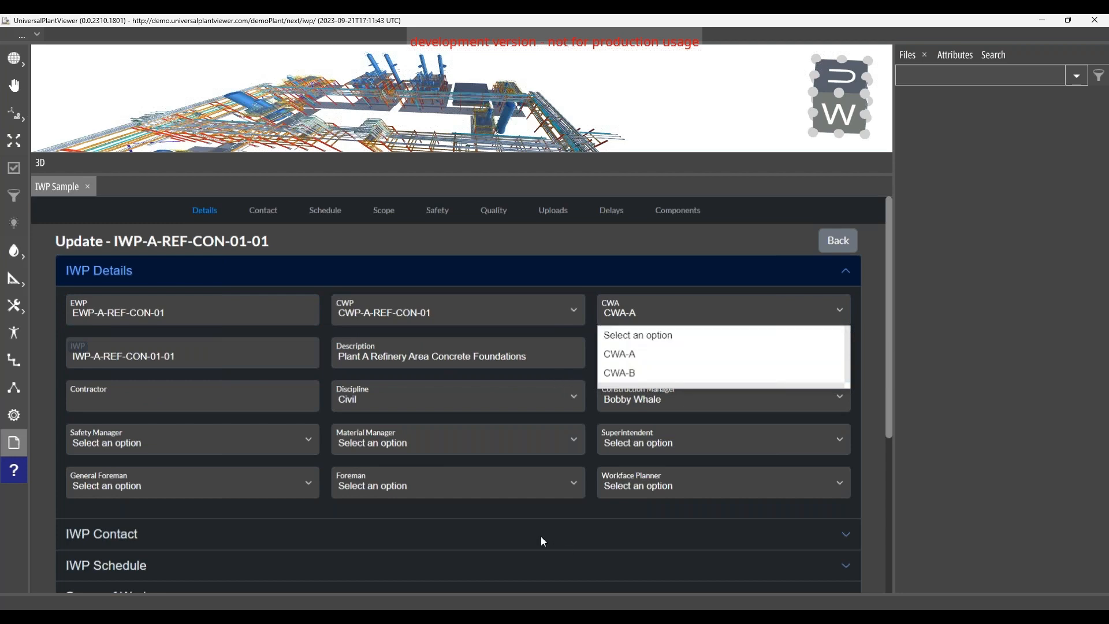
left_click(183, 520)
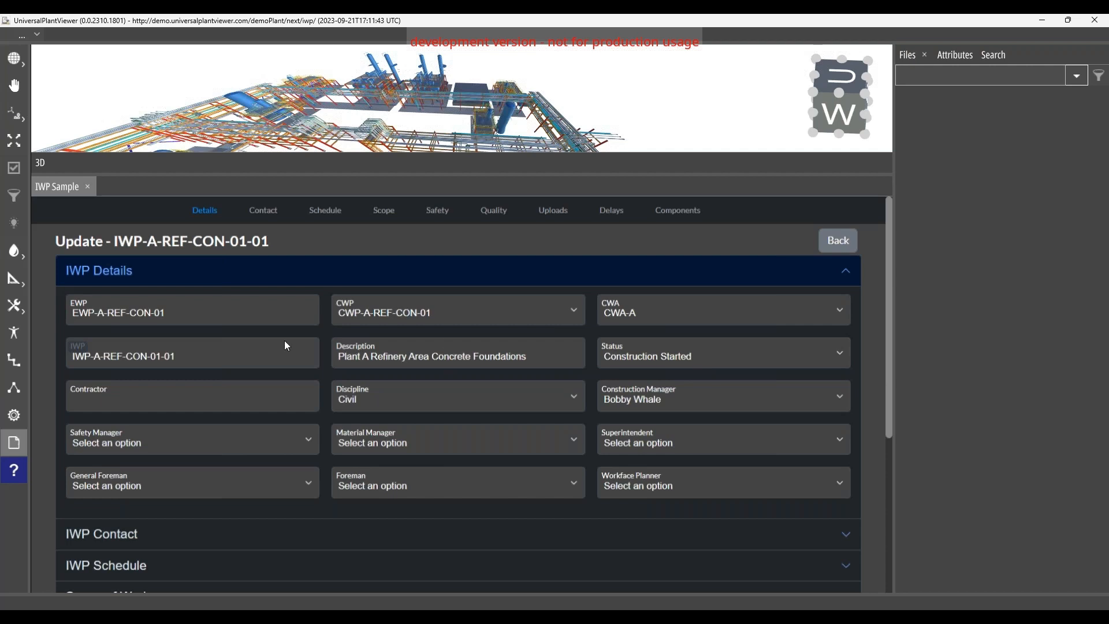
Step: Review the IWP's contacts and its schedule, including the calendar of the actual start date
left_click(266, 212)
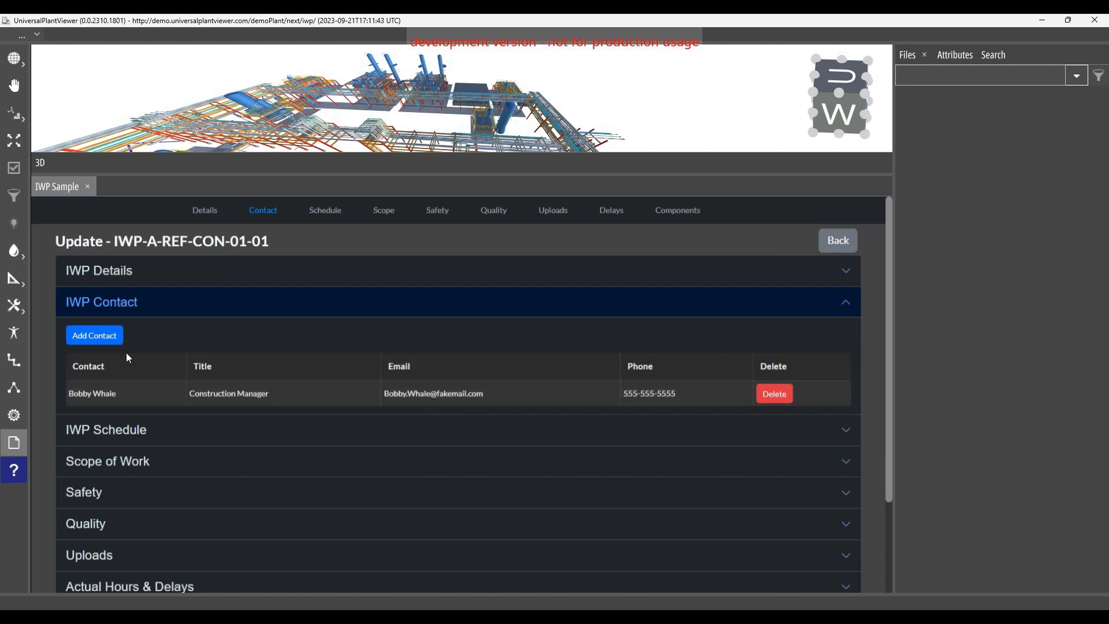
left_click(326, 212)
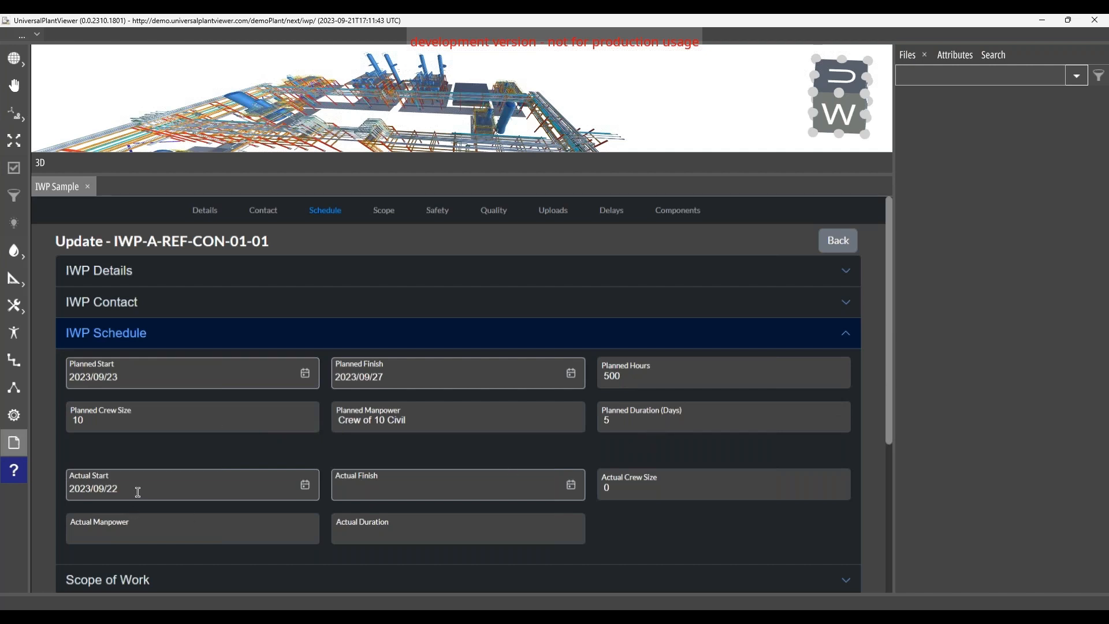
left_click_drag(138, 492, 72, 490)
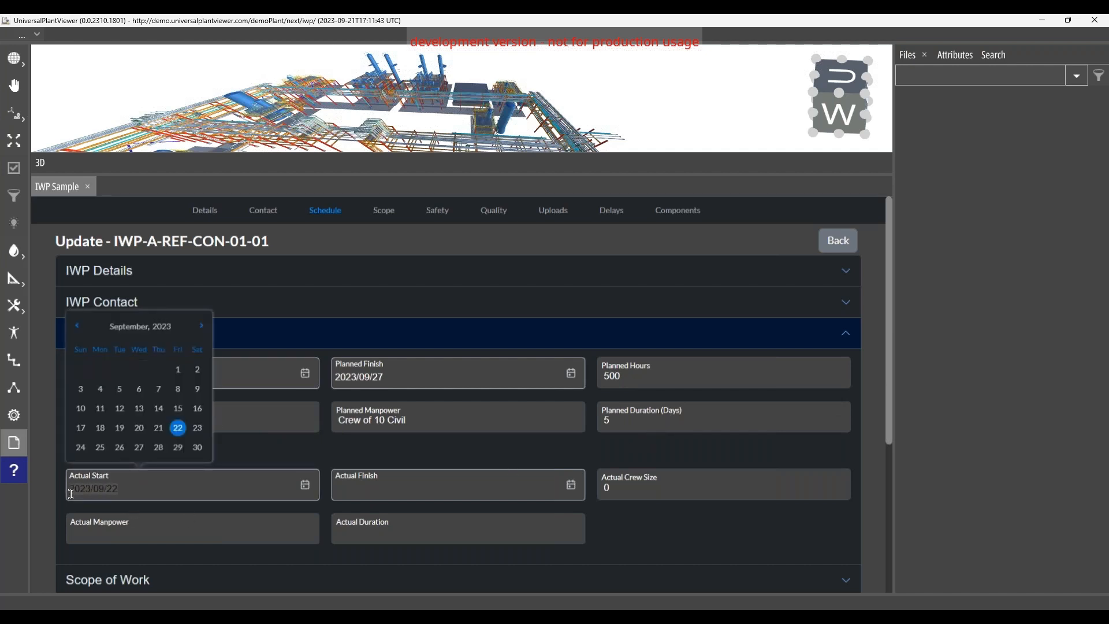
left_click(386, 462)
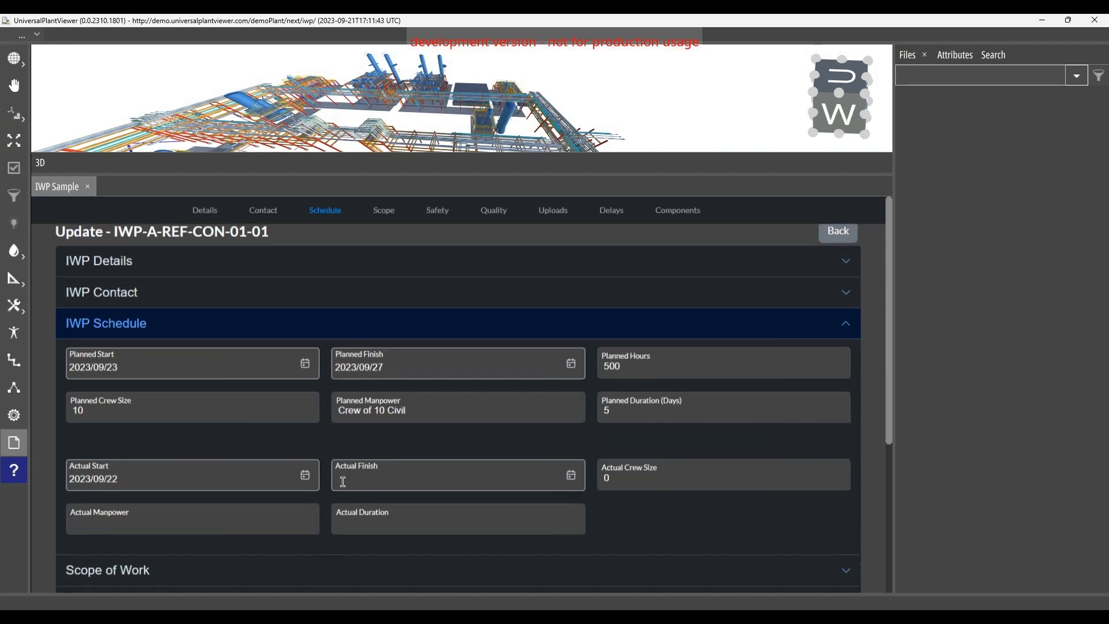
scroll(346, 252, "down", 1)
Step: Review the IWP's scope of work and notes, followed by its safety and quality sections
left_click(385, 211)
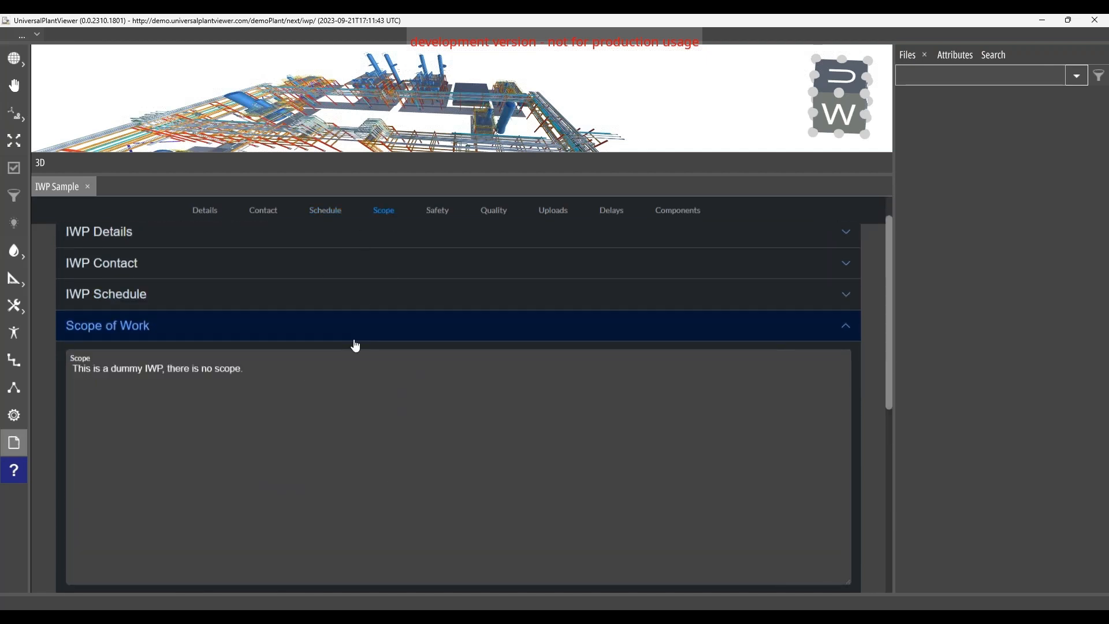
scroll(171, 357, "down", 1)
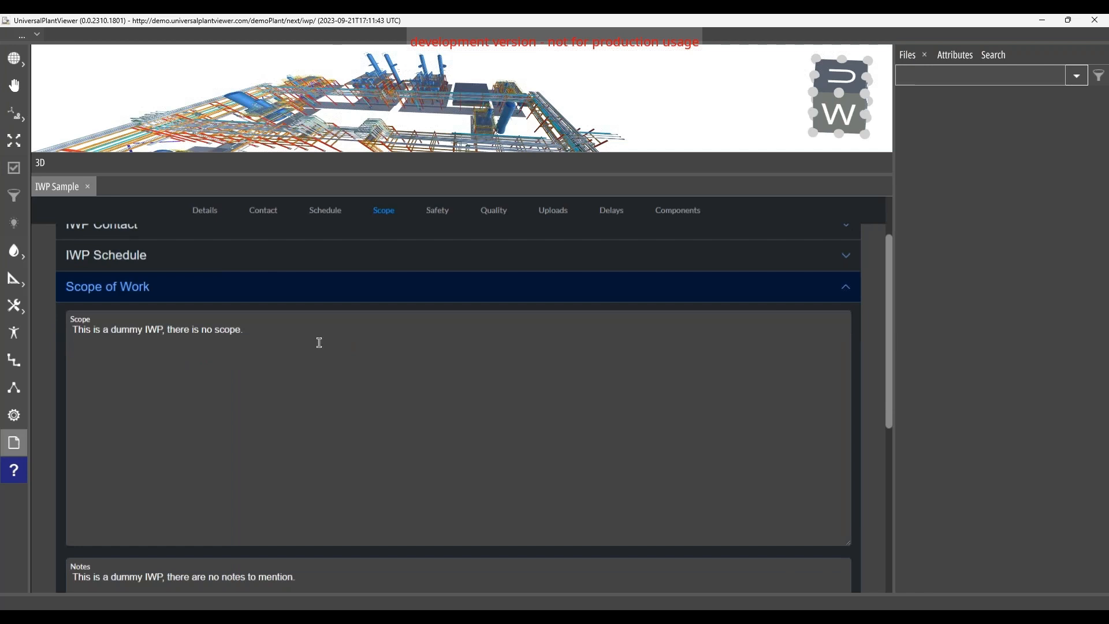
scroll(315, 364, "down", 2)
scroll(309, 374, "up", 1)
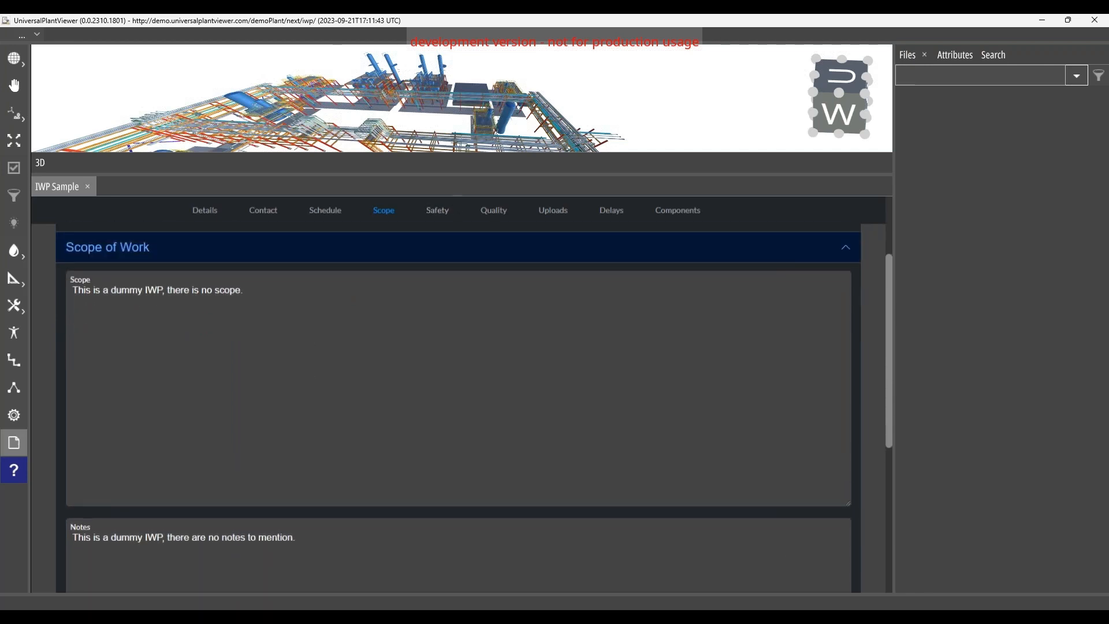
left_click(443, 221)
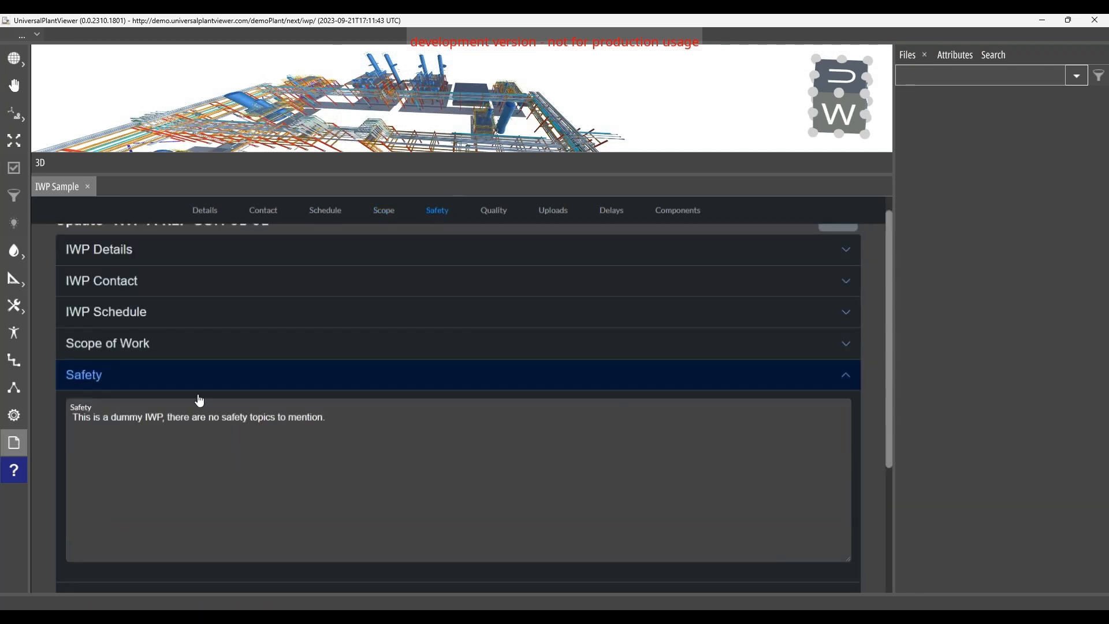
left_click(503, 216)
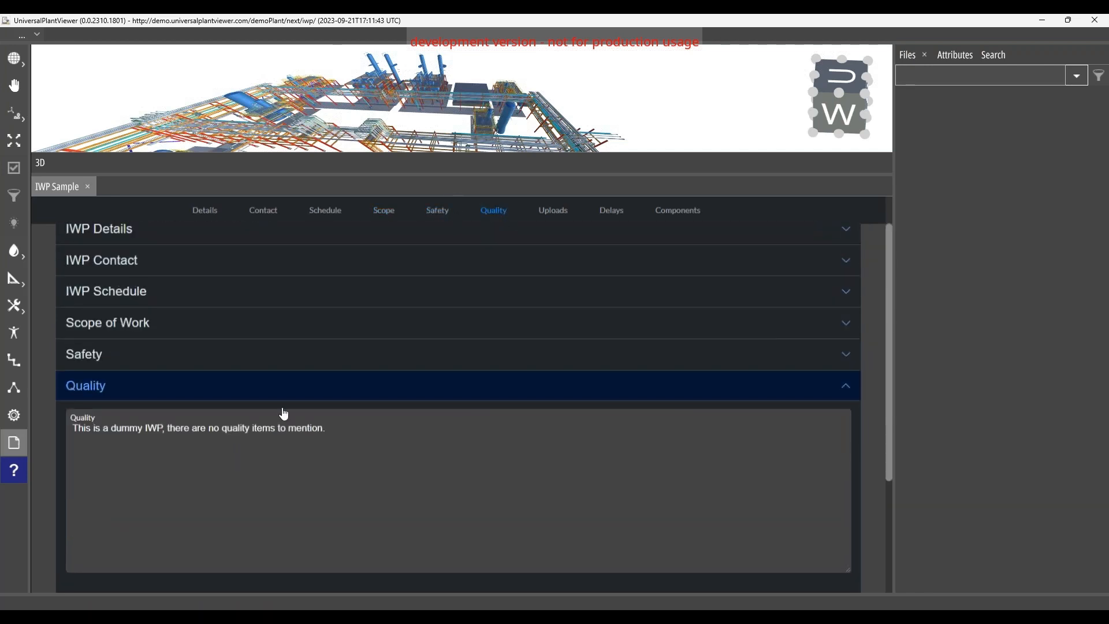
Step: Examine the IWP's uploads, including the cover page, 3D model shots and pictures
left_click(559, 211)
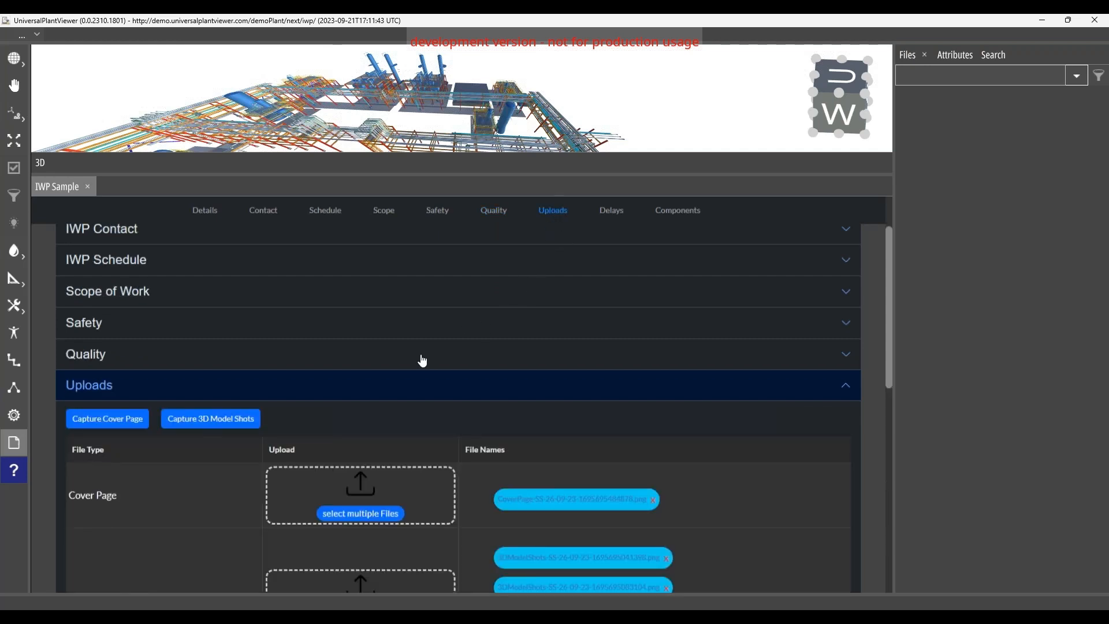
scroll(361, 393, "down", 1)
scroll(361, 400, "down", 1)
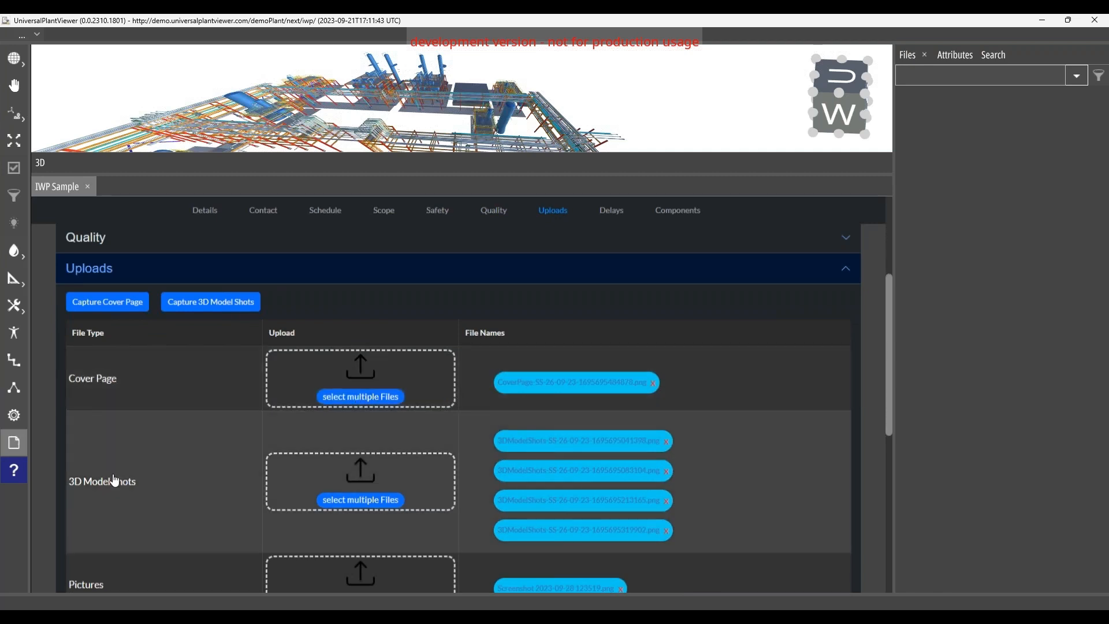
Step: Review the IWP's upload categories from the cover page through engineering documents, quality and site map
scroll(160, 490, "down", 1)
scroll(98, 529, "down", 3)
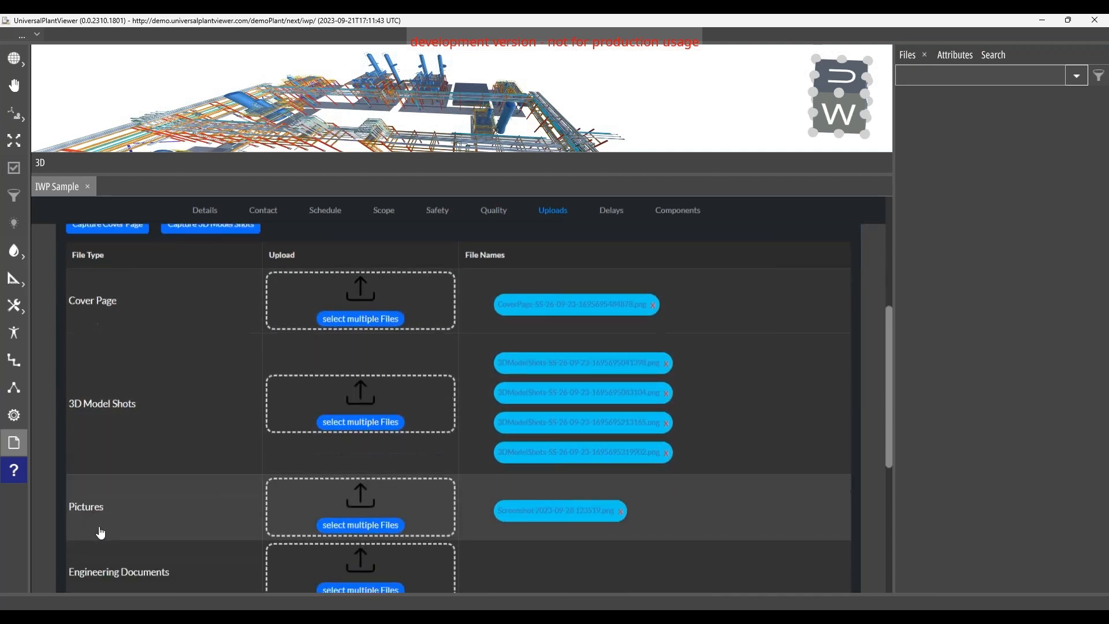
scroll(101, 540, "down", 1)
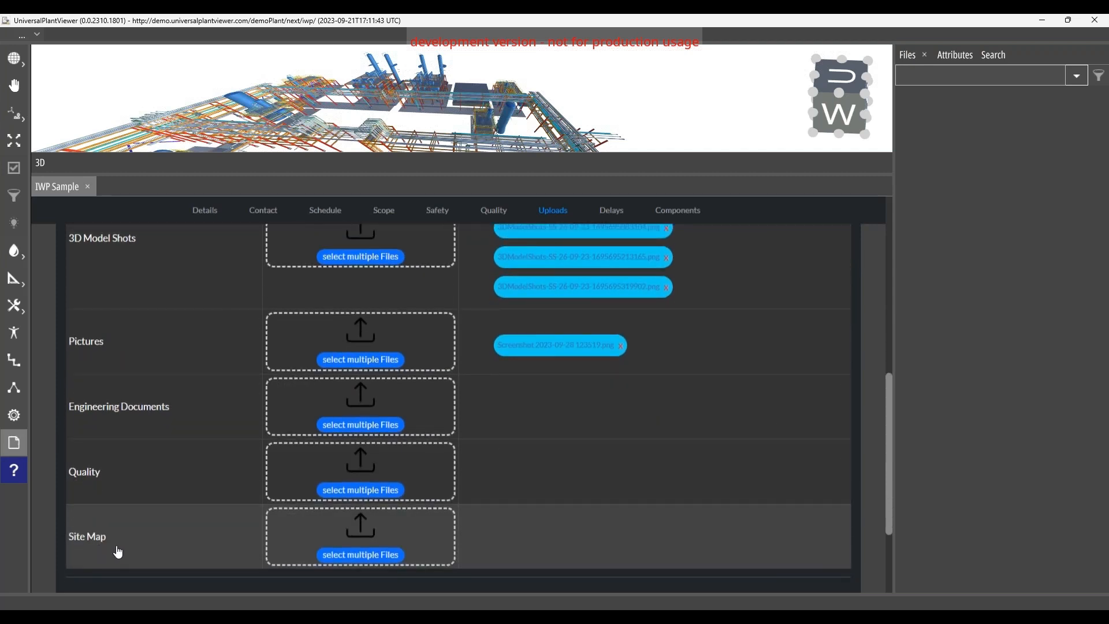
scroll(137, 515, "up", 3)
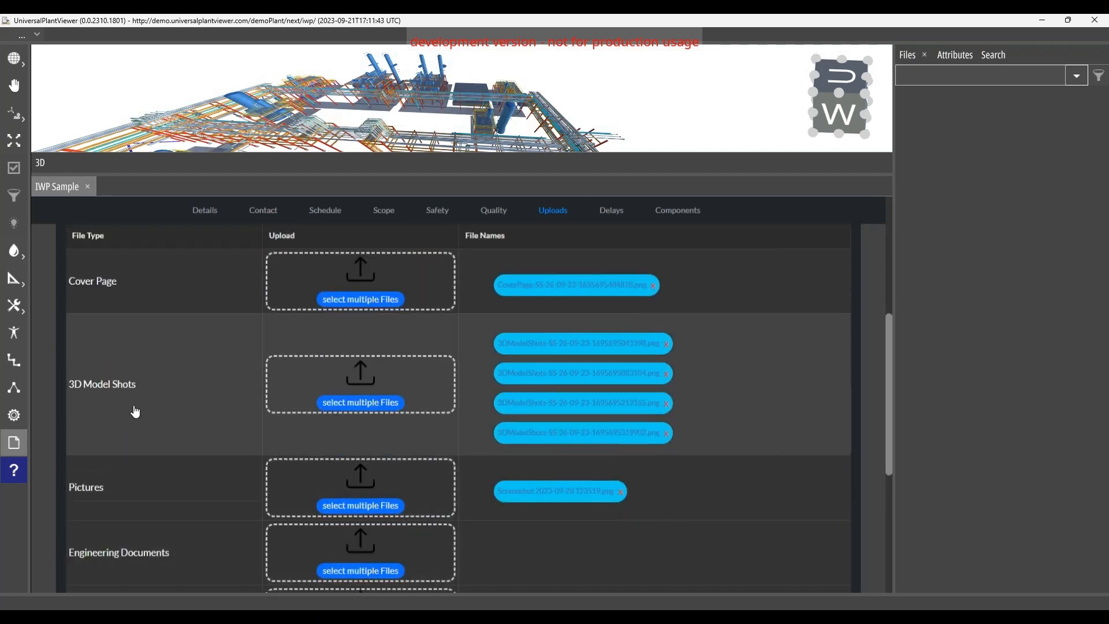
scroll(135, 411, "up", 1)
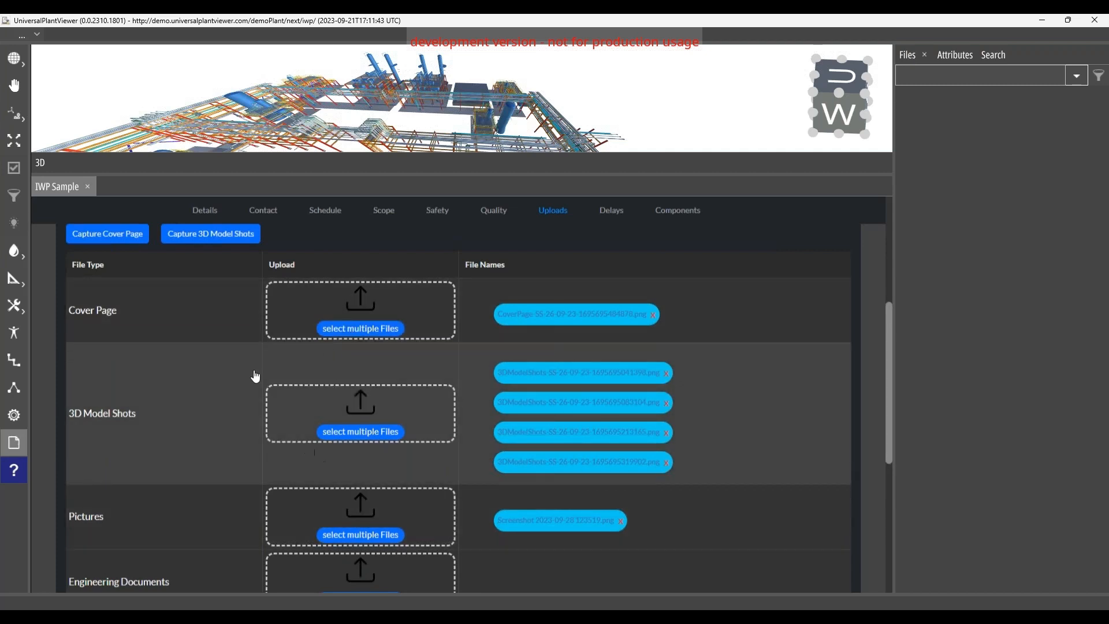
scroll(231, 358, "up", 2)
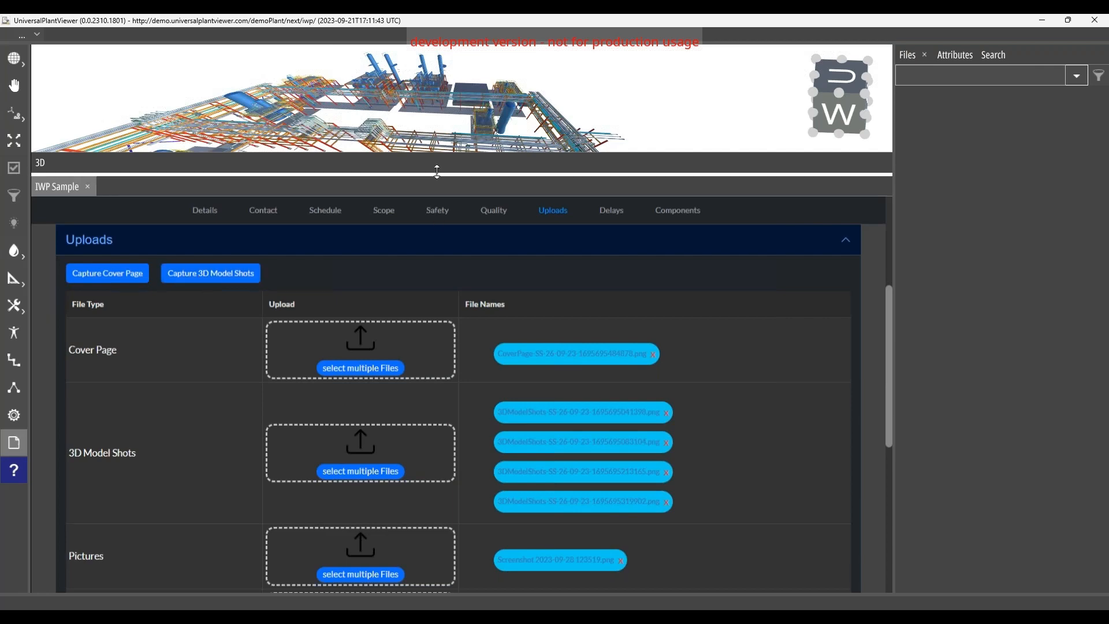
Step: Enlarge the 3D view, expand the IWP's components section and select its added components in the model for a closer view
left_click_drag(439, 174, 435, 254)
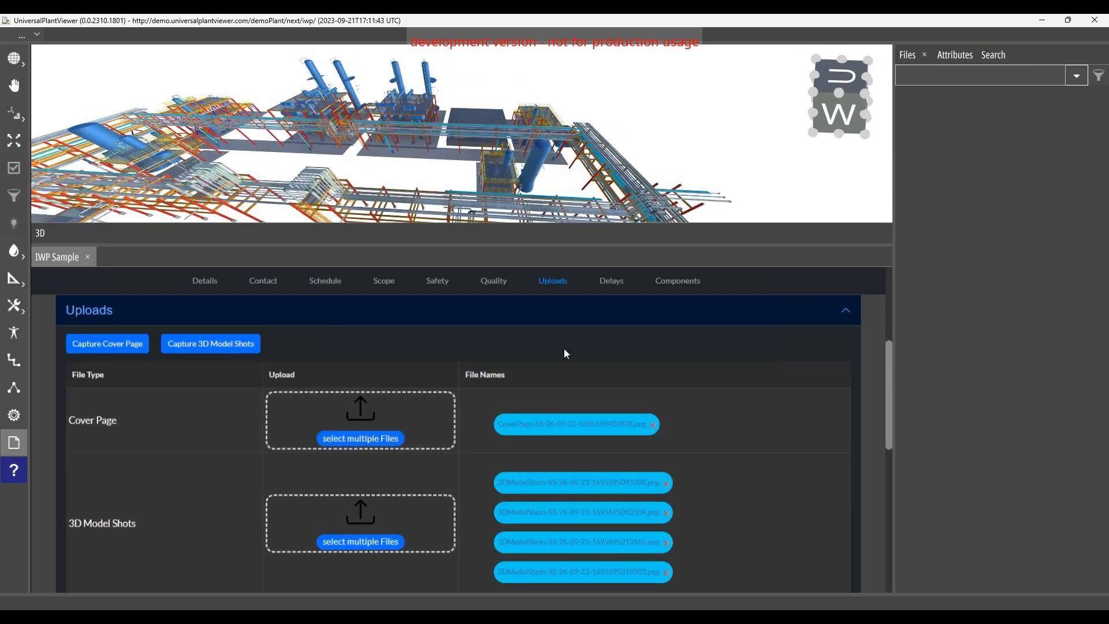
scroll(563, 355, "down", 3)
scroll(538, 381, "down", 4)
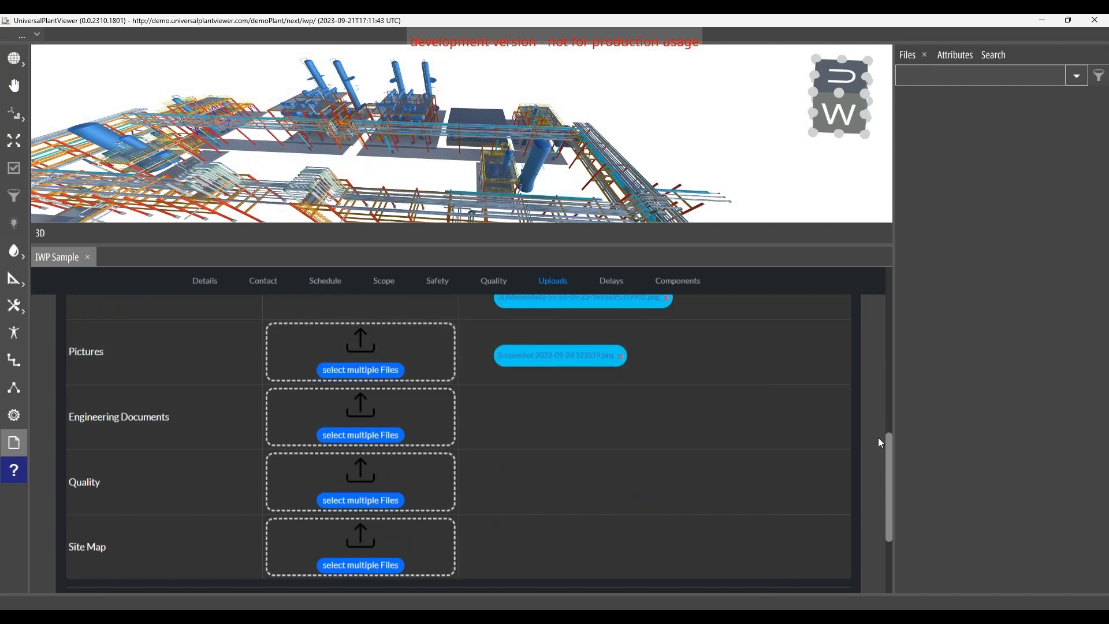
left_click_drag(890, 455, 888, 523)
left_click(210, 501)
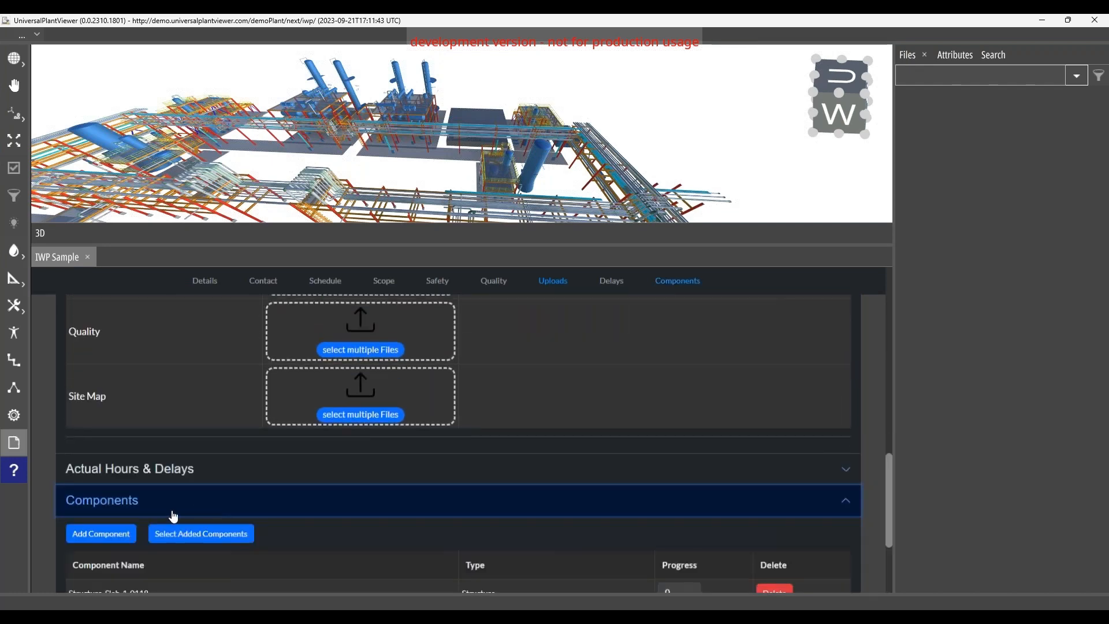
left_click(204, 533)
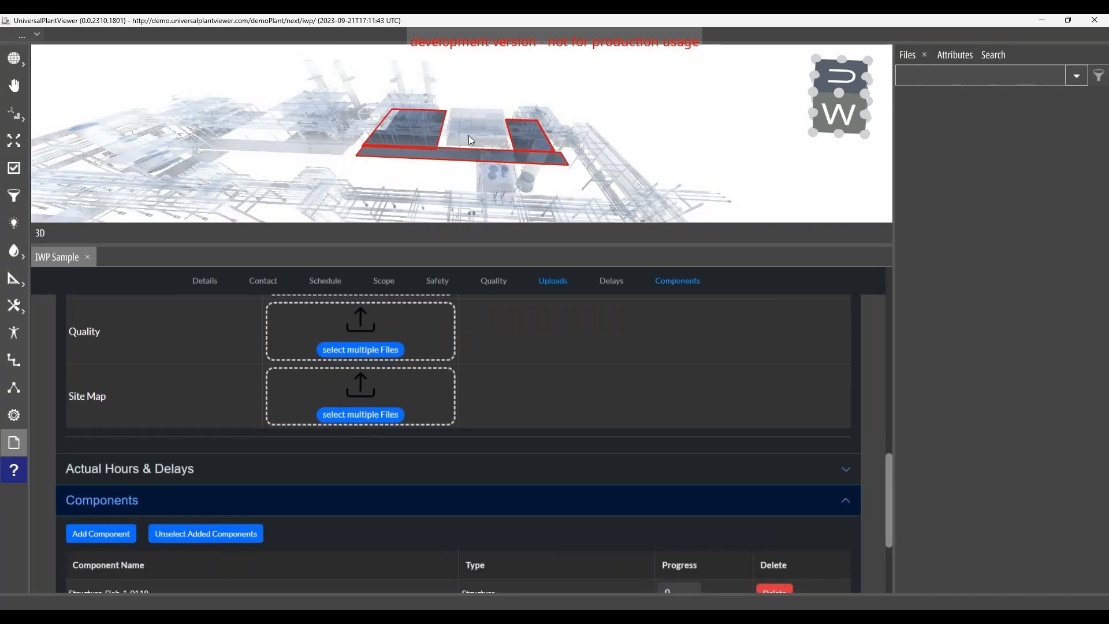
scroll(473, 144, "up", 2)
scroll(491, 144, "up", 3)
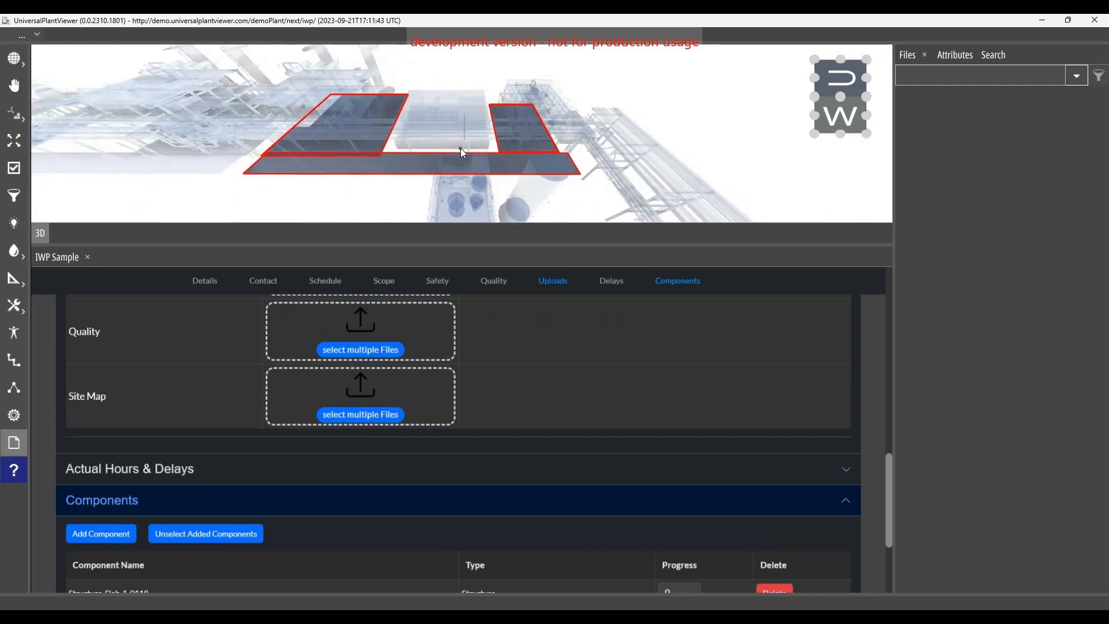
Step: Return to the IWP's uploads and make the 3D view slightly taller above the capture options
scroll(241, 376, "up", 2)
scroll(241, 376, "up", 8)
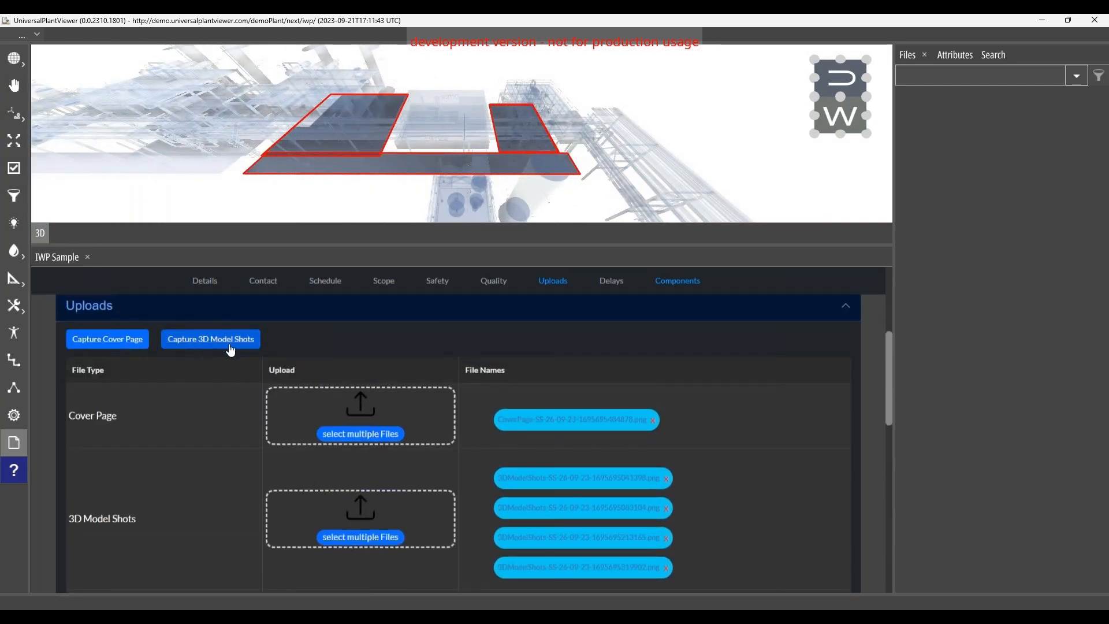
left_click_drag(371, 244, 371, 274)
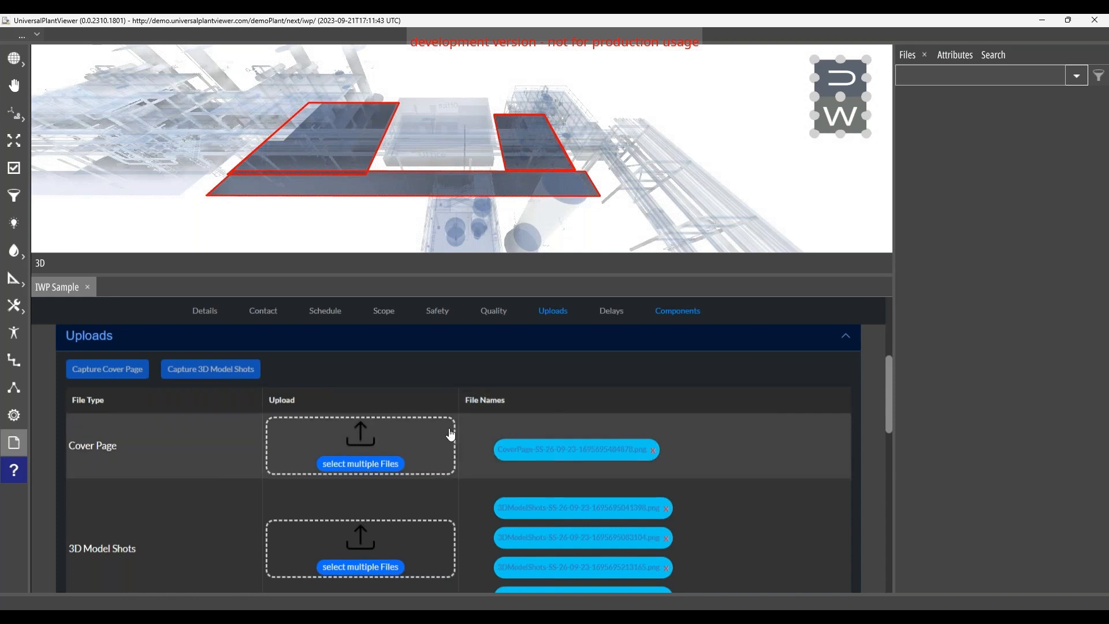
Step: Review the IWP's component list, followed by its actual hours and delays entries
scroll(451, 436, "down", 2)
scroll(477, 443, "down", 10)
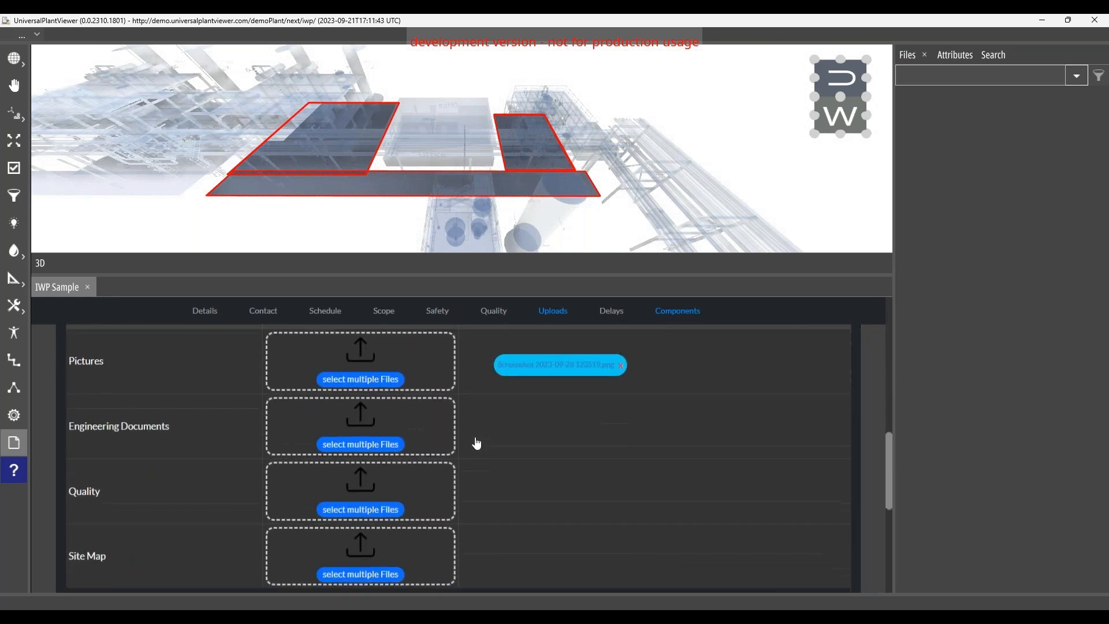
scroll(376, 515, "down", 3)
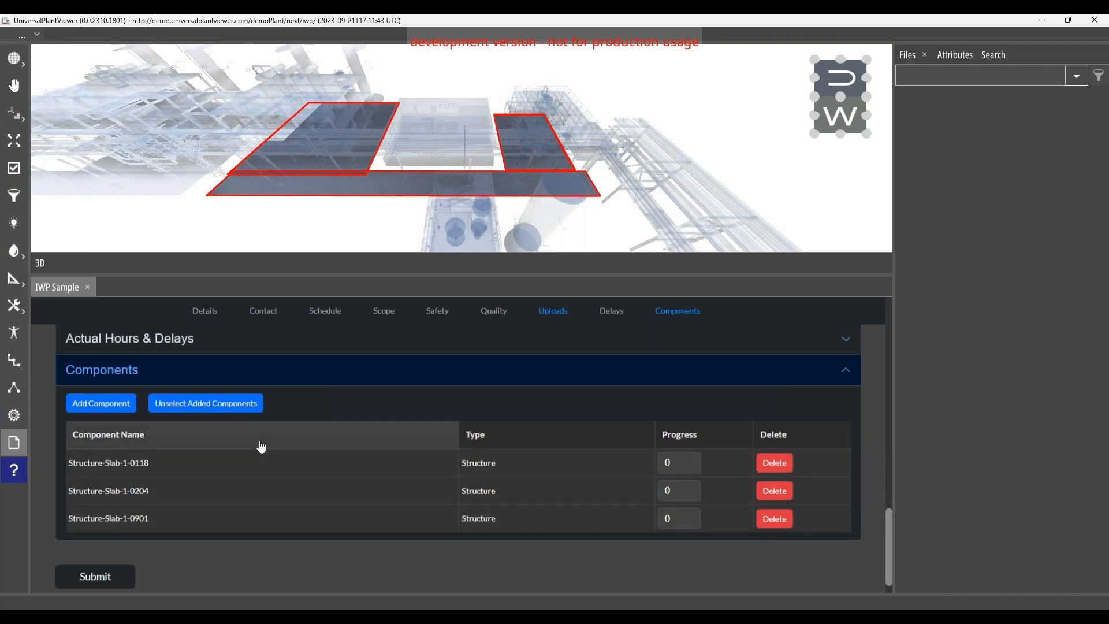
scroll(261, 446, "up", 1)
left_click(154, 418)
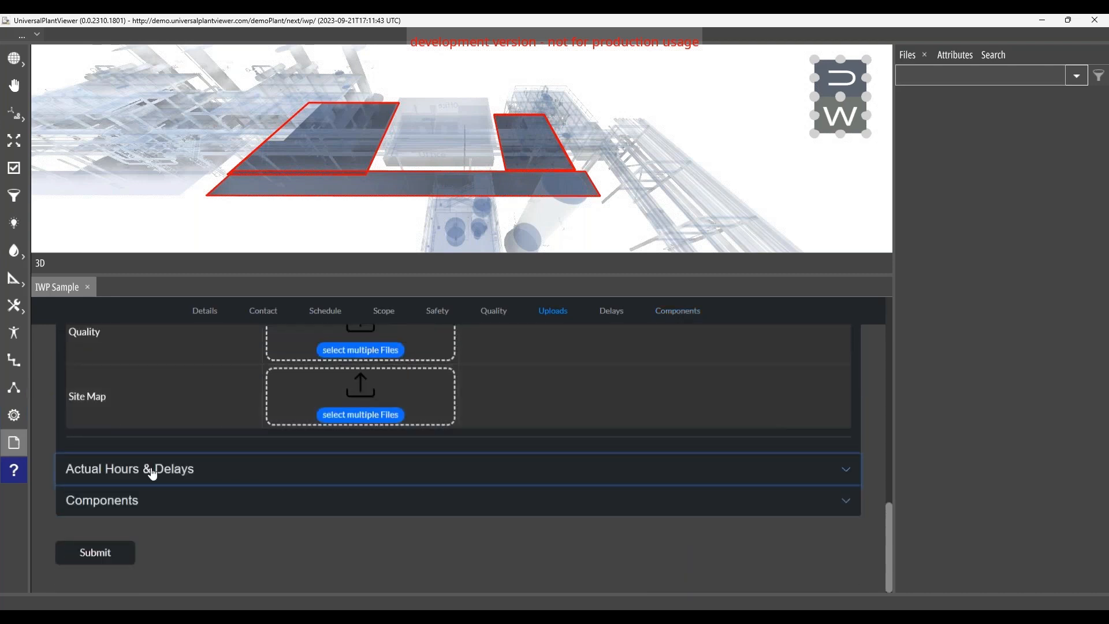
left_click(152, 472)
scroll(190, 472, "down", 1)
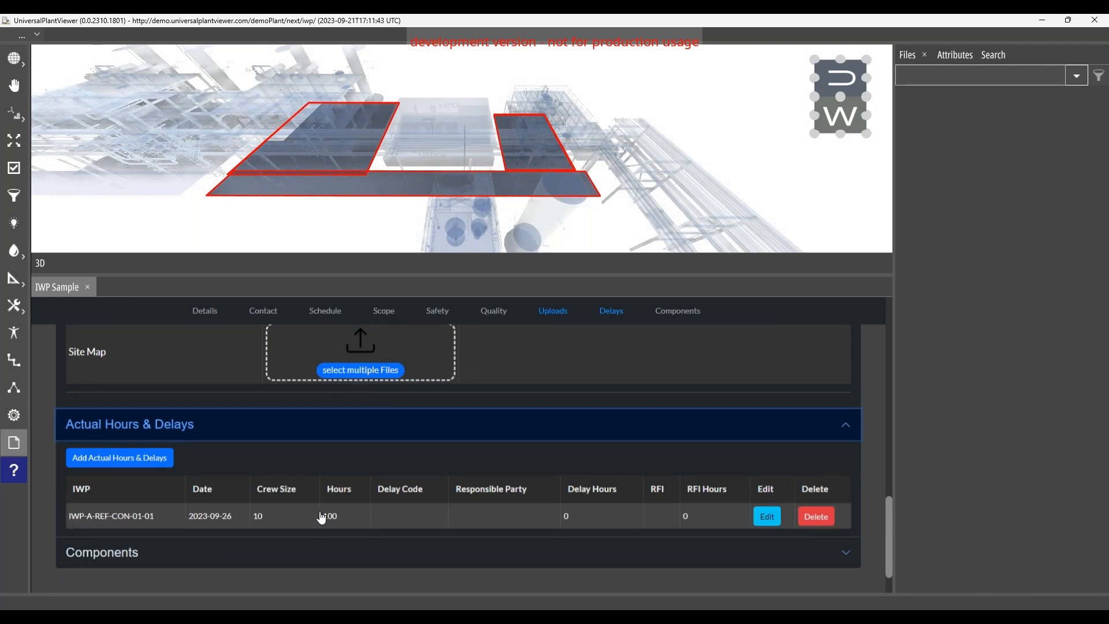
Step: Revisit the IWP's uploads, comparing the capture options and 3D model shots with the highlighted slabs in the model
scroll(381, 508, "up", 1)
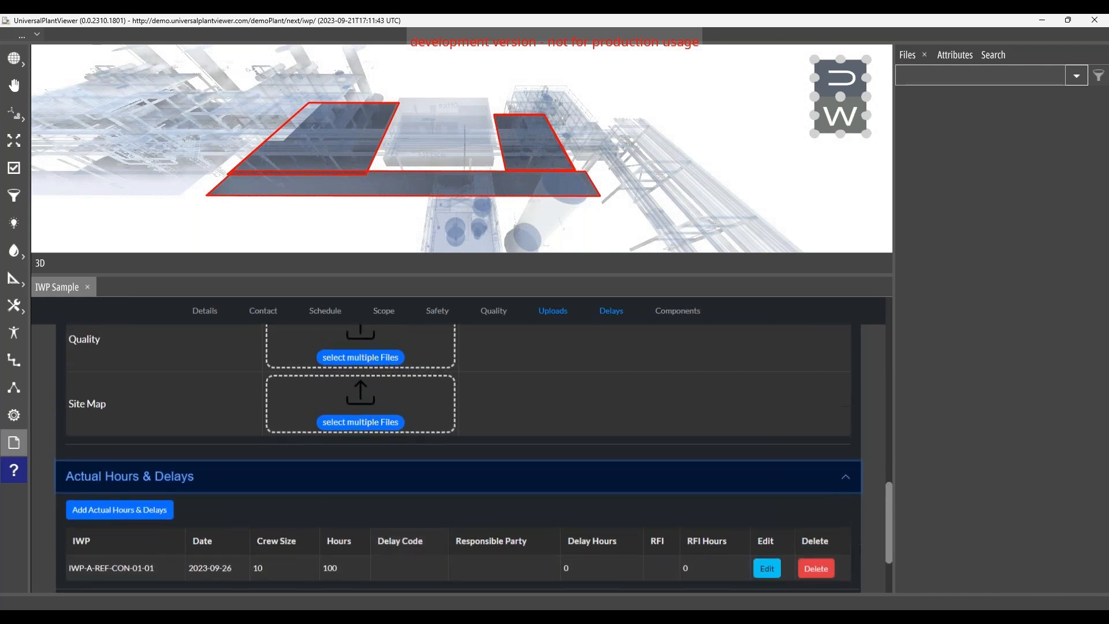
scroll(413, 492, "up", 10)
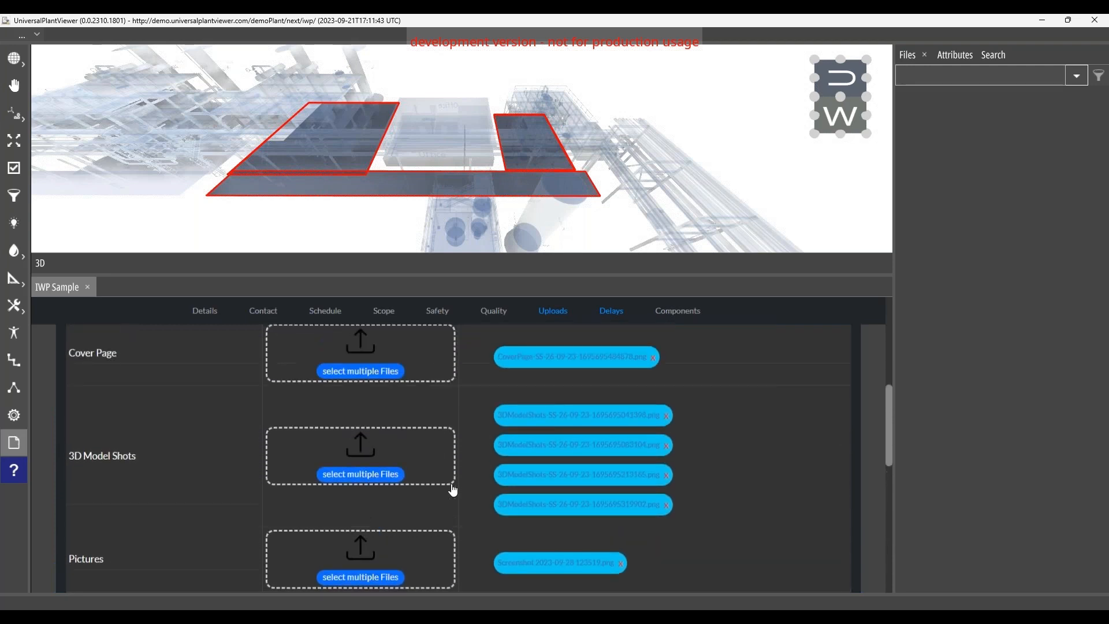
scroll(453, 489, "up", 2)
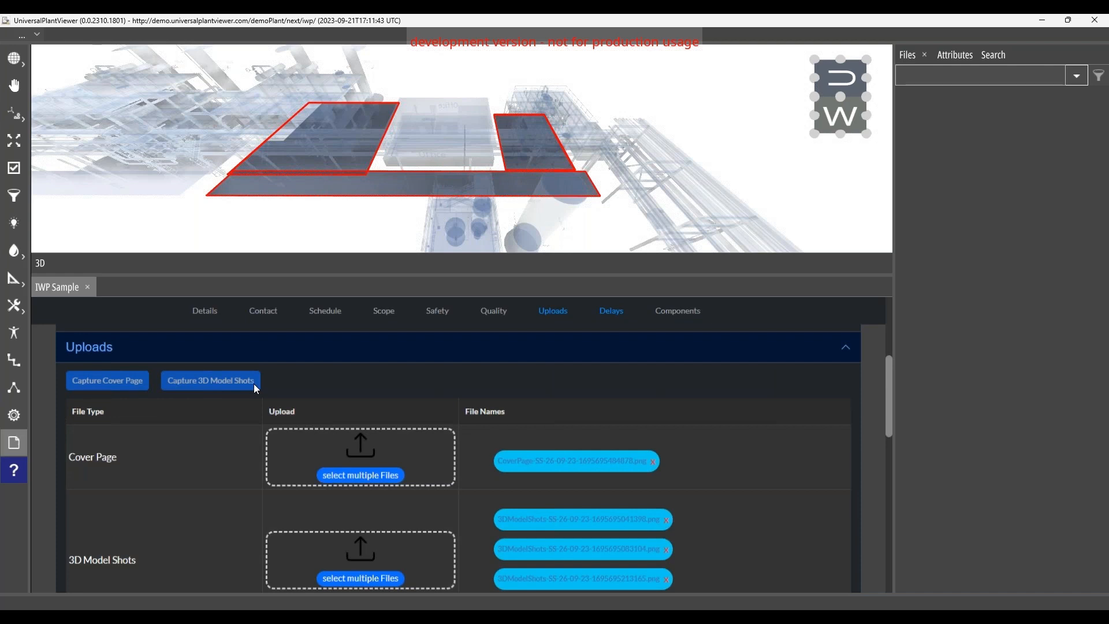
scroll(261, 388, "down", 1)
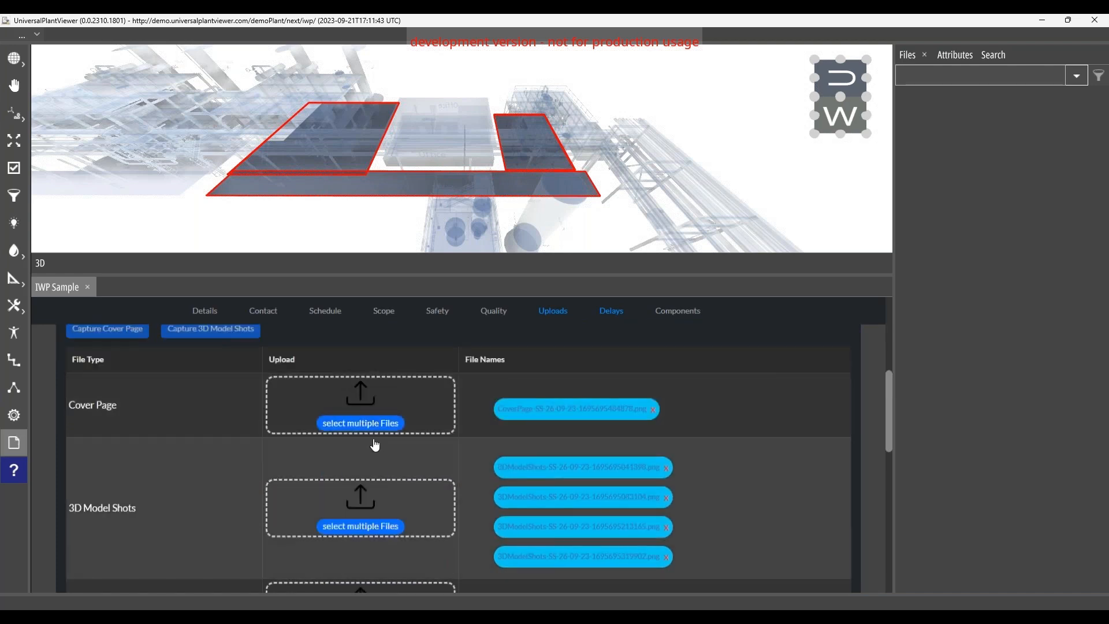
scroll(449, 488, "down", 1)
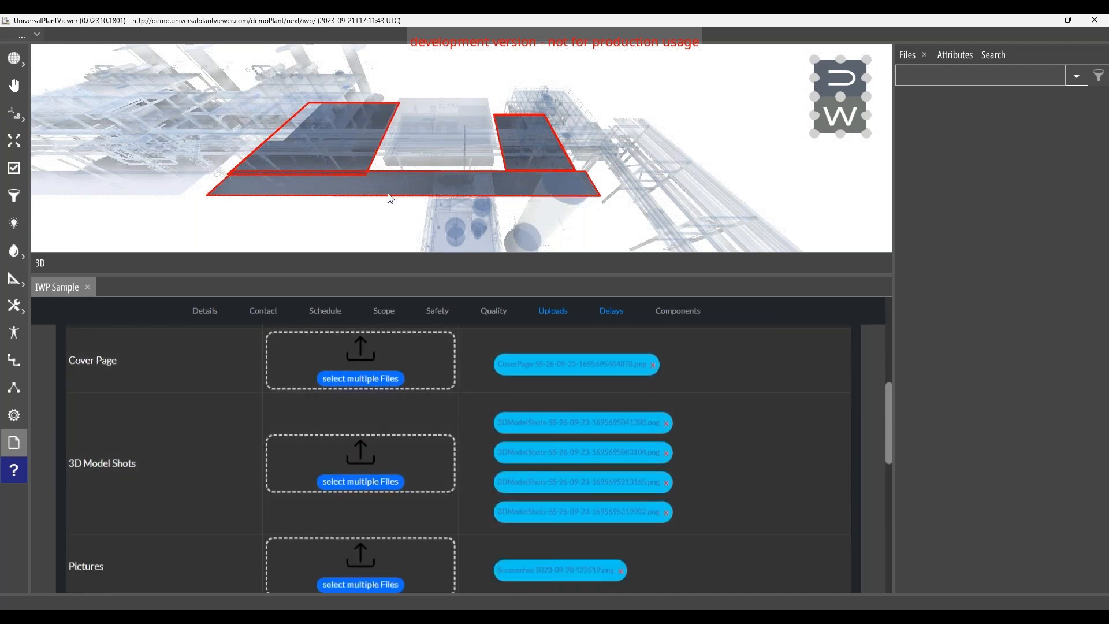
scroll(527, 463, "up", 1)
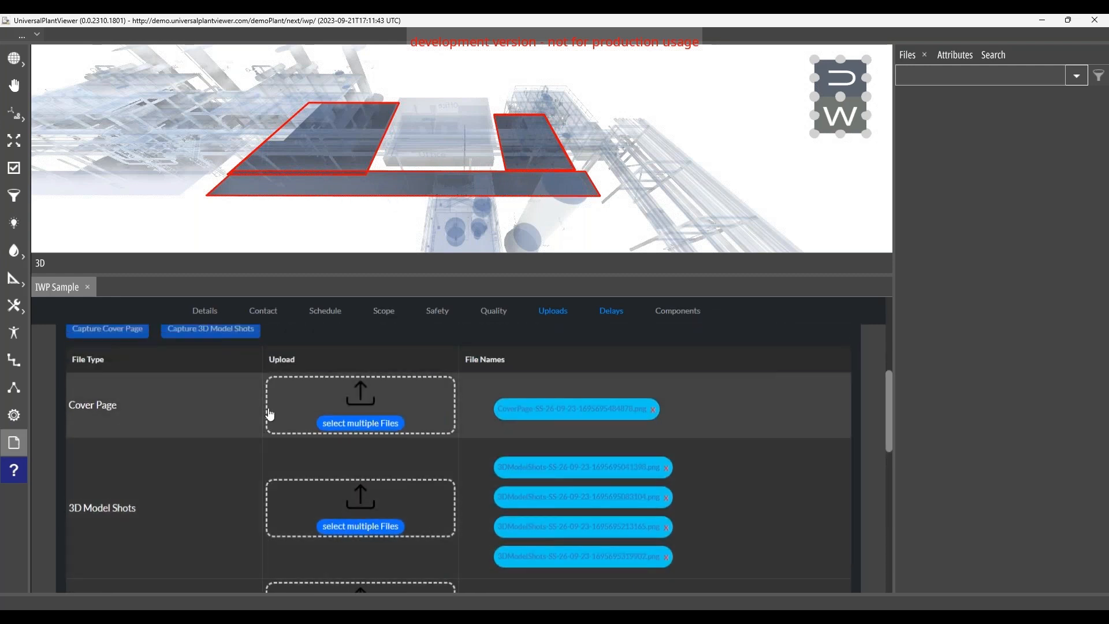
scroll(185, 370, "up", 1)
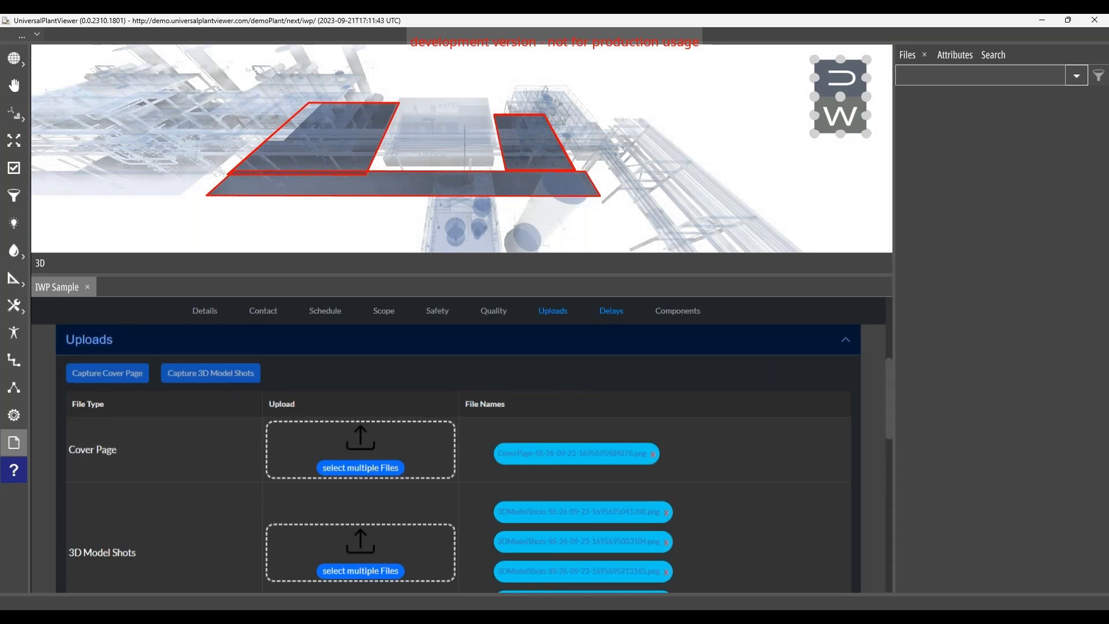
Step: Leave IWP-A-REF-CON-01-01 without saving changes and return to the IWPs list
scroll(889, 370, "up", 1)
scroll(889, 364, "up", 3)
left_click(837, 341)
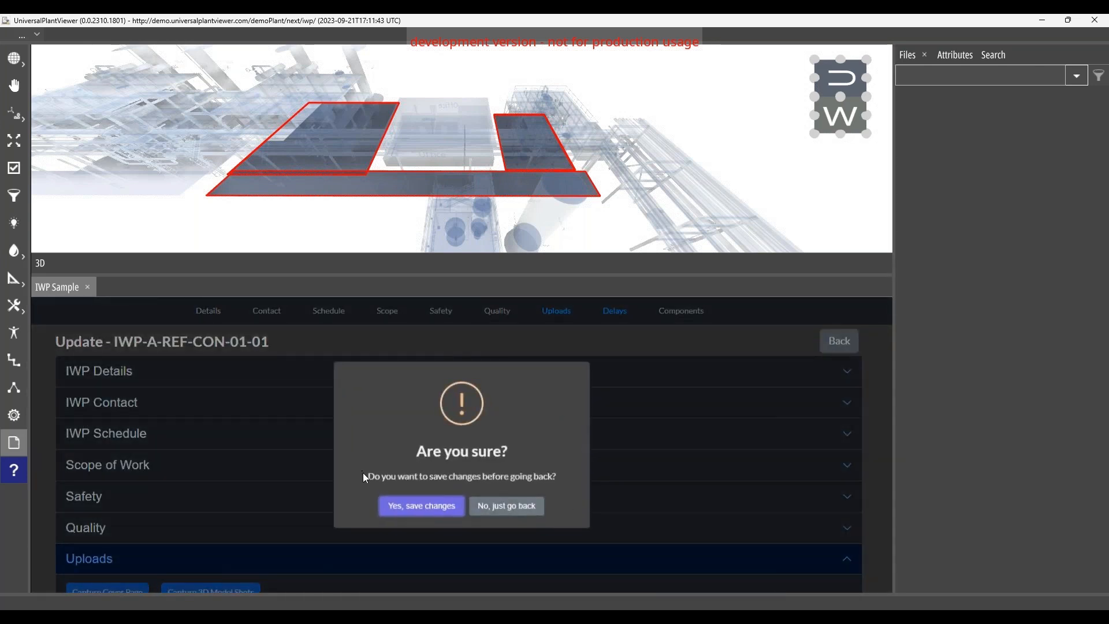
left_click(536, 513)
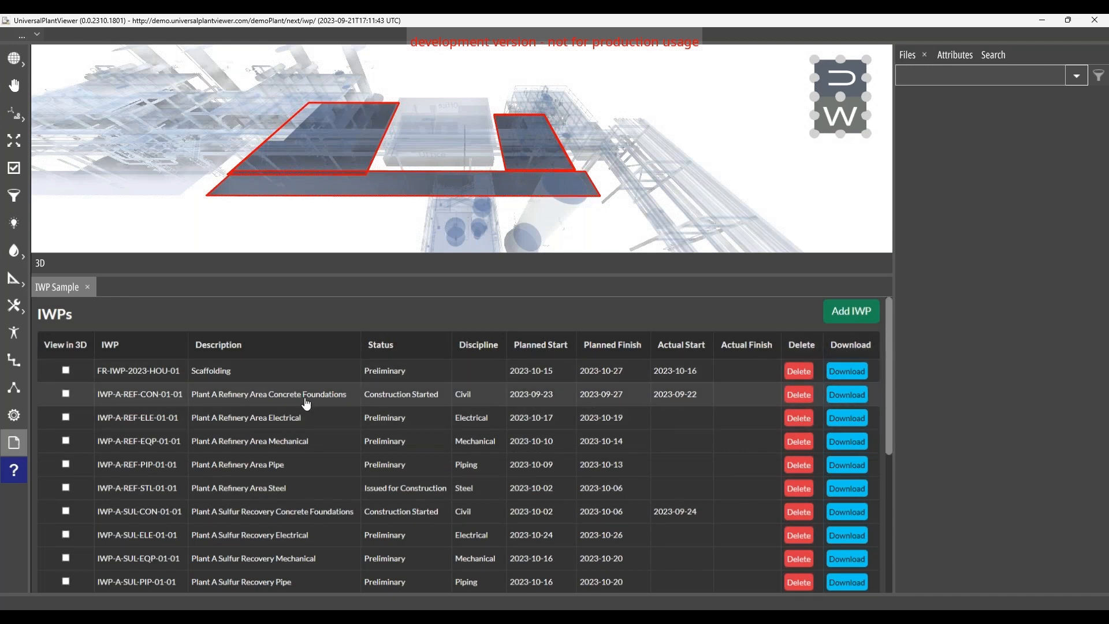
Step: Generate the download report for the Plant A Refinery Area Concrete Foundations IWP, enlarge its page and review the report's cover page
left_click(847, 395)
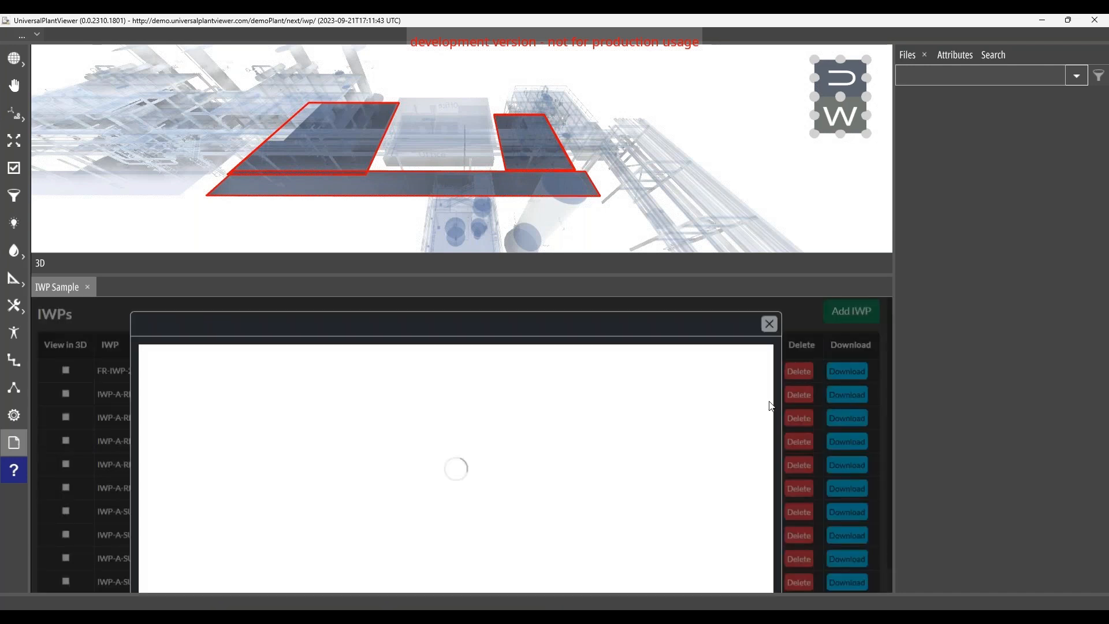
left_click_drag(386, 275, 385, 132)
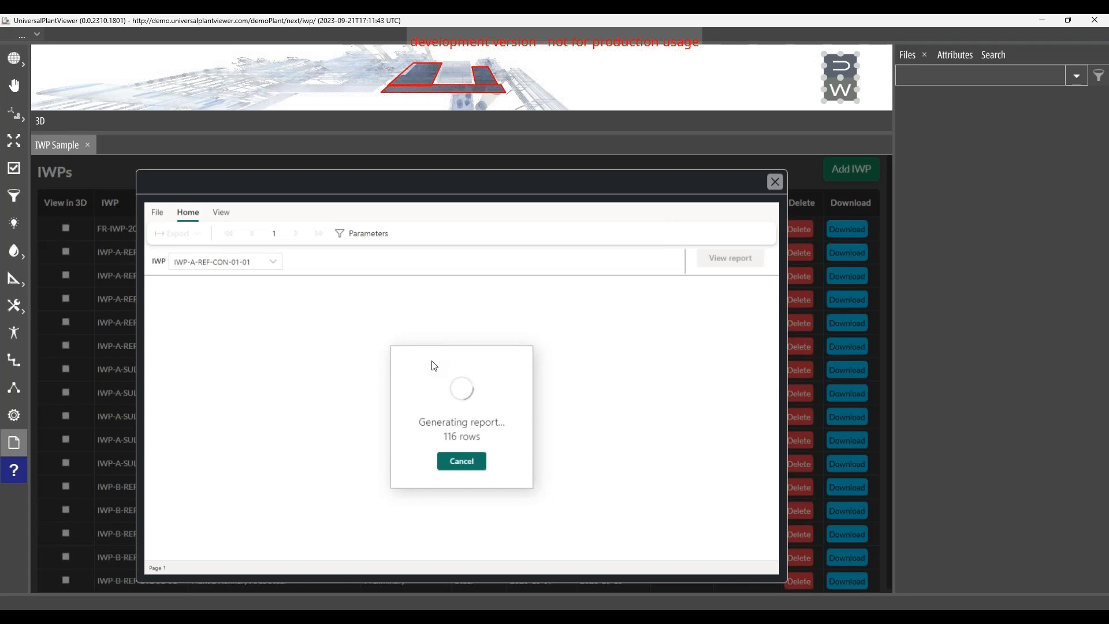
scroll(431, 360, "down", 2)
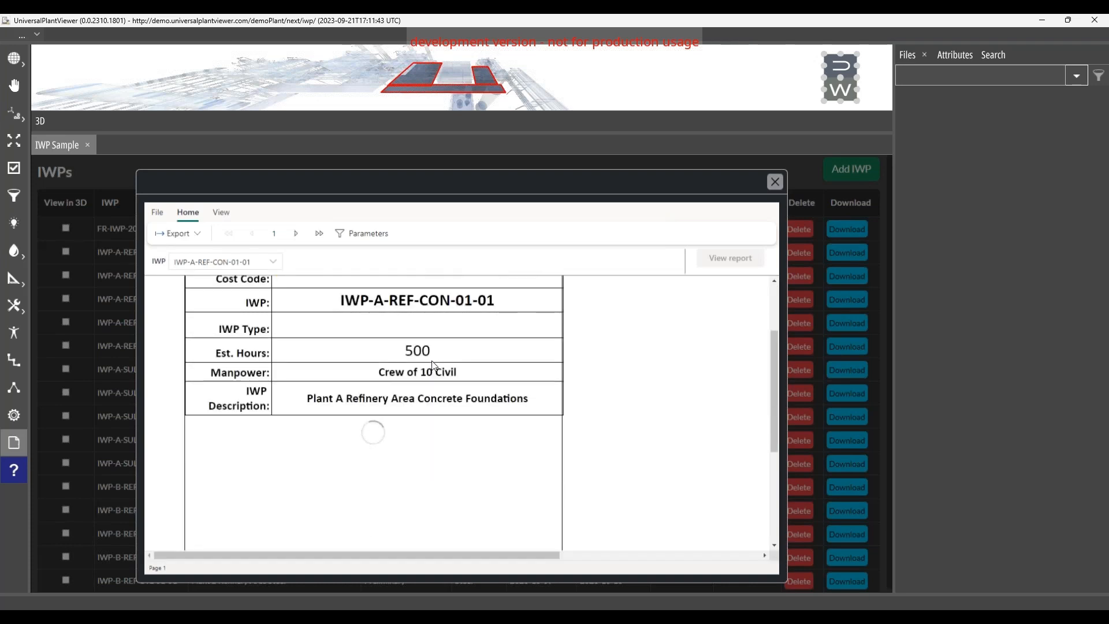
scroll(364, 351, "up", 1)
scroll(290, 336, "up", 1)
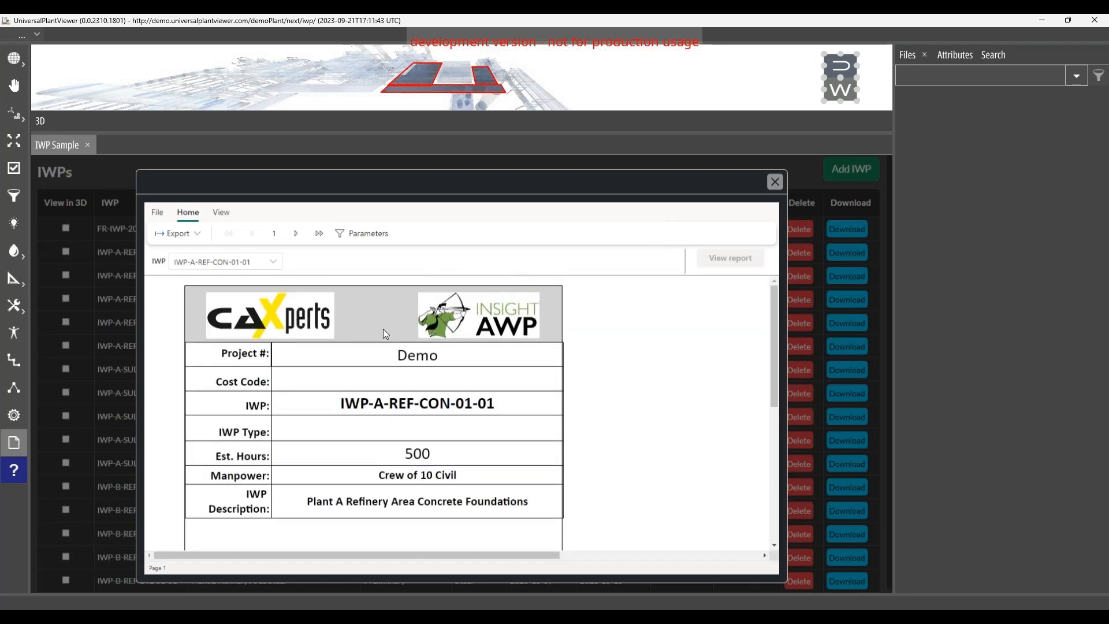
scroll(399, 337, "down", 1)
scroll(334, 315, "up", 1)
scroll(530, 354, "down", 5)
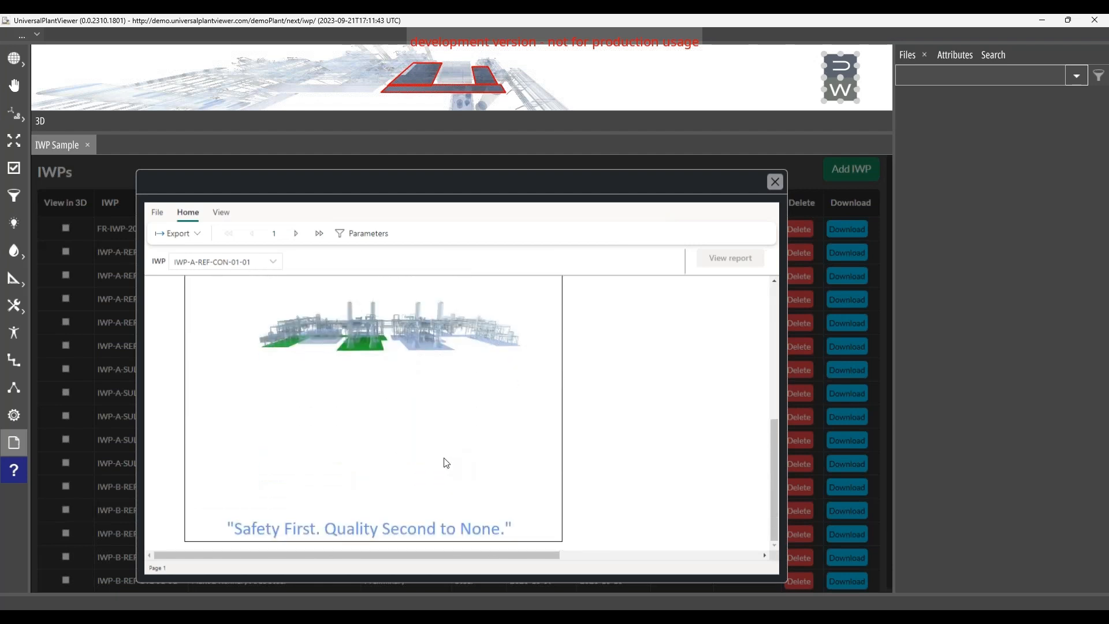
Step: Export the IWP report as a standard PDF and bring the exported file into view in the browser
scroll(446, 463, "up", 5)
left_click(176, 233)
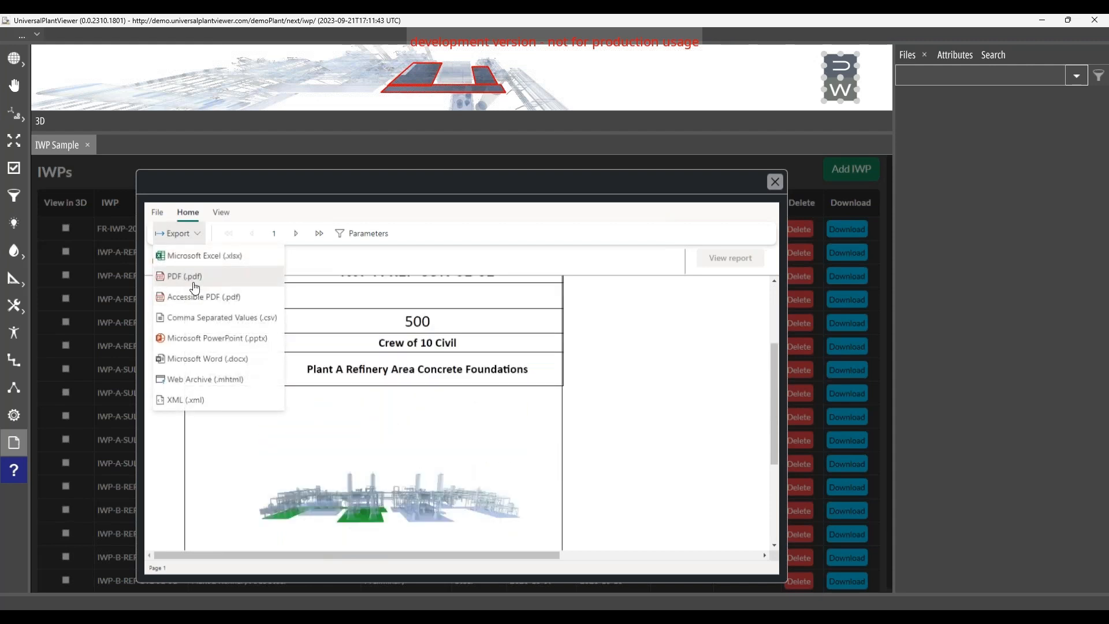
left_click(195, 277)
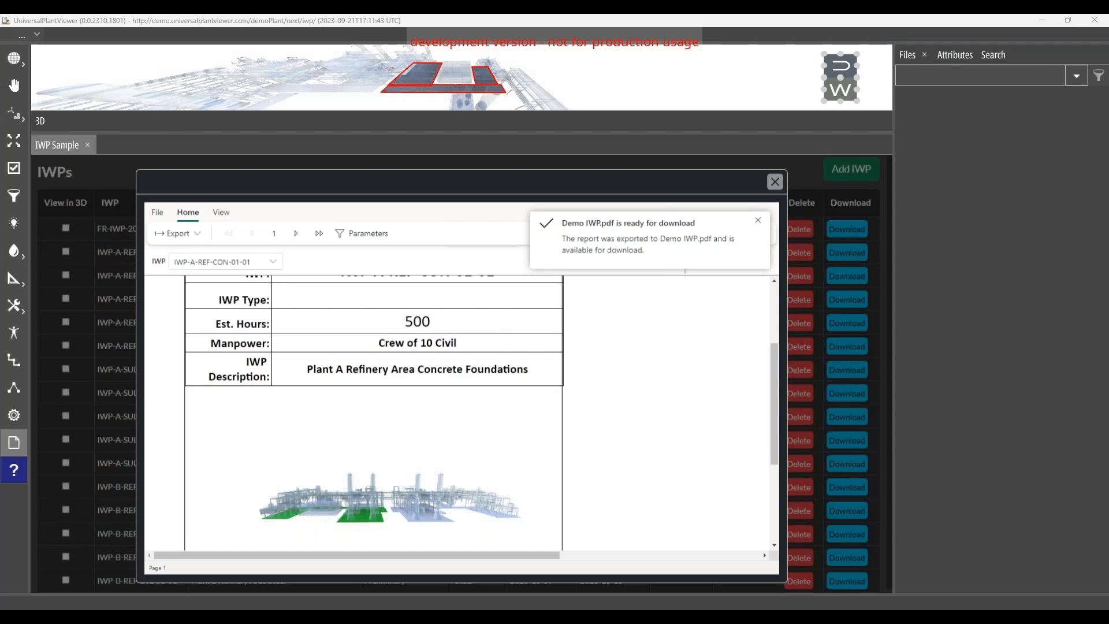
left_click_drag(0, 301, 581, 14)
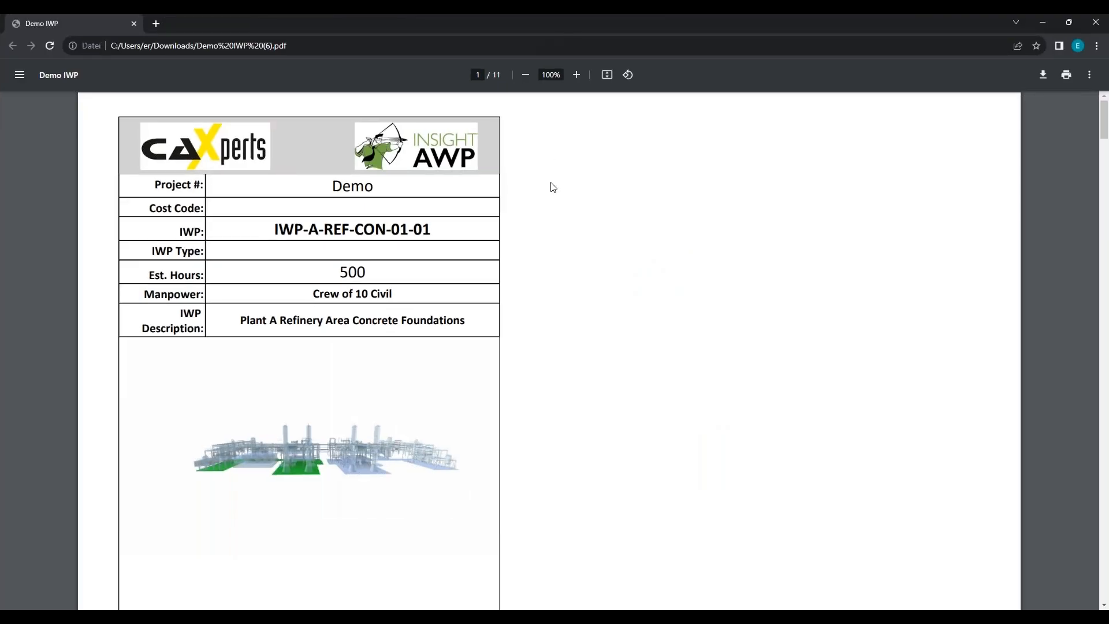
Step: Review the exported PDF's cover page, Daily Log and Scope / Summary / Sign Off page, including approvals and planner notes
scroll(553, 186, "down", 7)
scroll(552, 187, "up", 7)
scroll(553, 186, "down", 6)
scroll(553, 187, "up", 5)
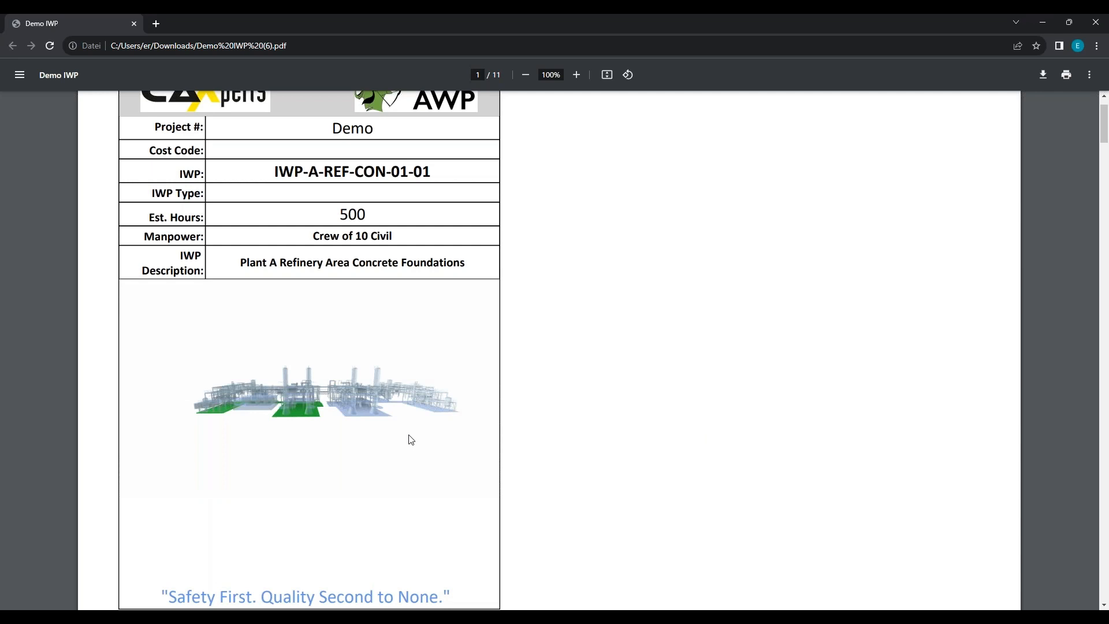
scroll(410, 440, "down", 8)
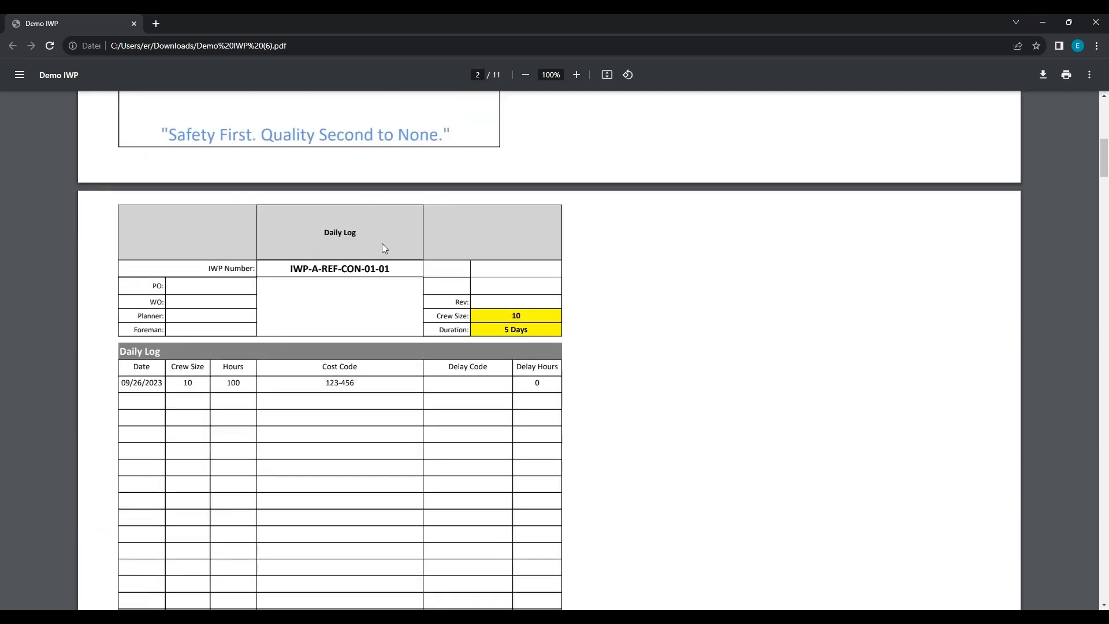
scroll(312, 345, "down", 4)
scroll(327, 346, "down", 6)
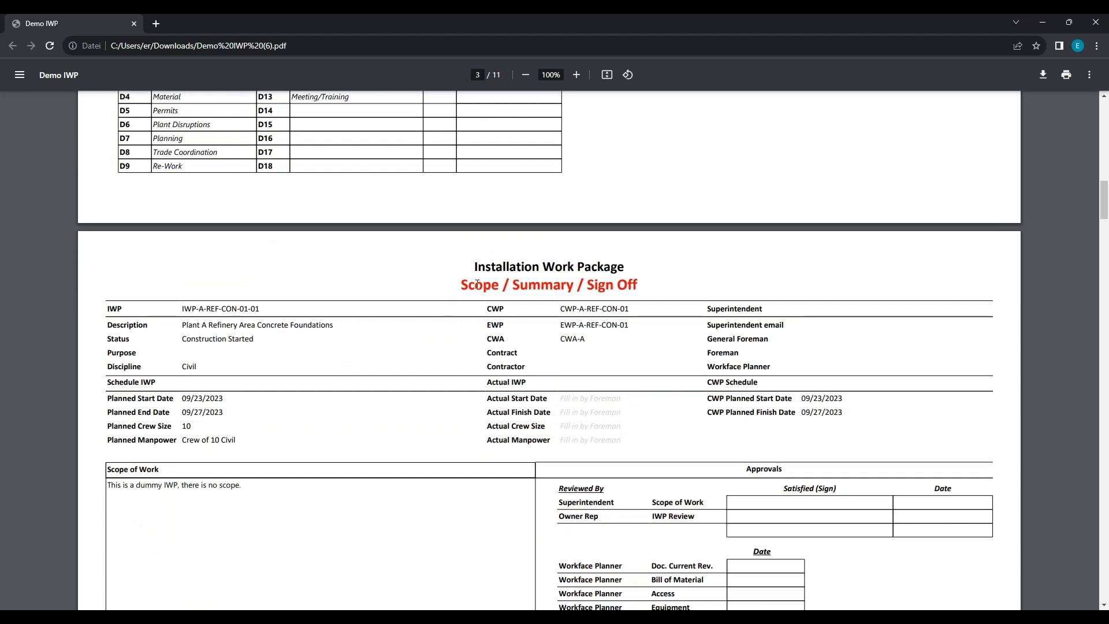
scroll(635, 341, "down", 12)
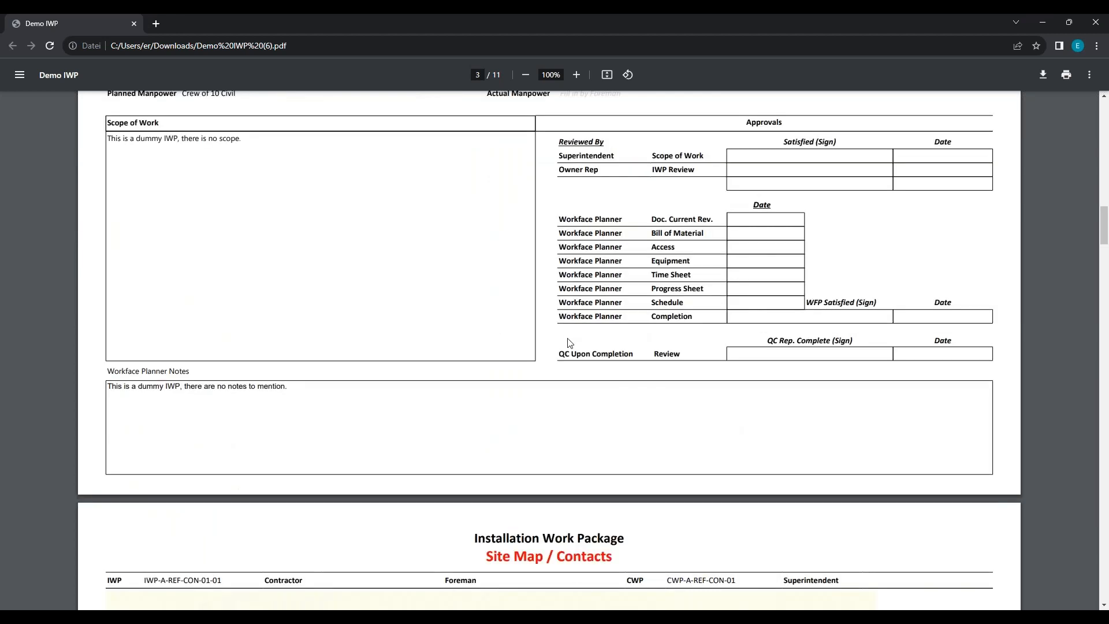
Step: Review the PDF's Site Map / Contacts, Safety / Access / Permits and 3D Model Shot pages
left_click_drag(485, 292, 616, 267)
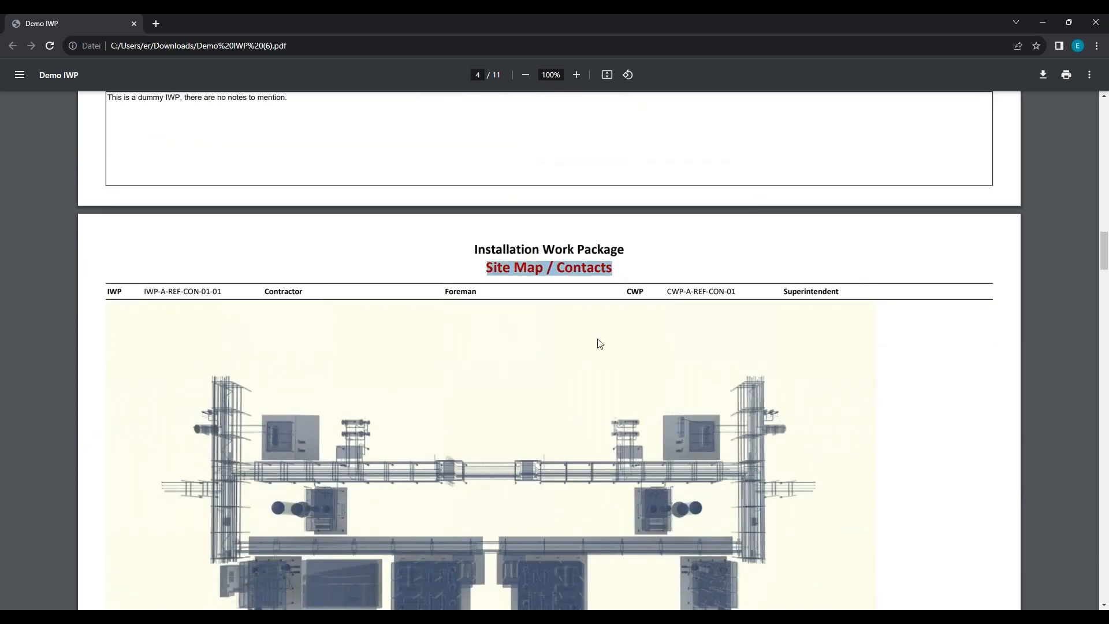
scroll(620, 345, "down", 4)
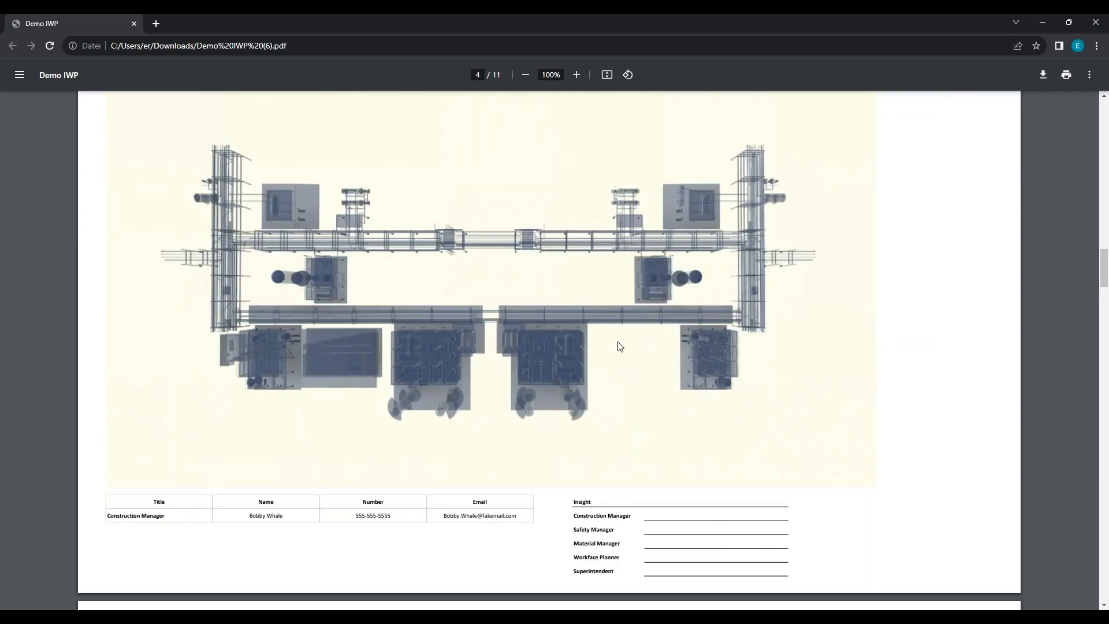
scroll(619, 345, "down", 7)
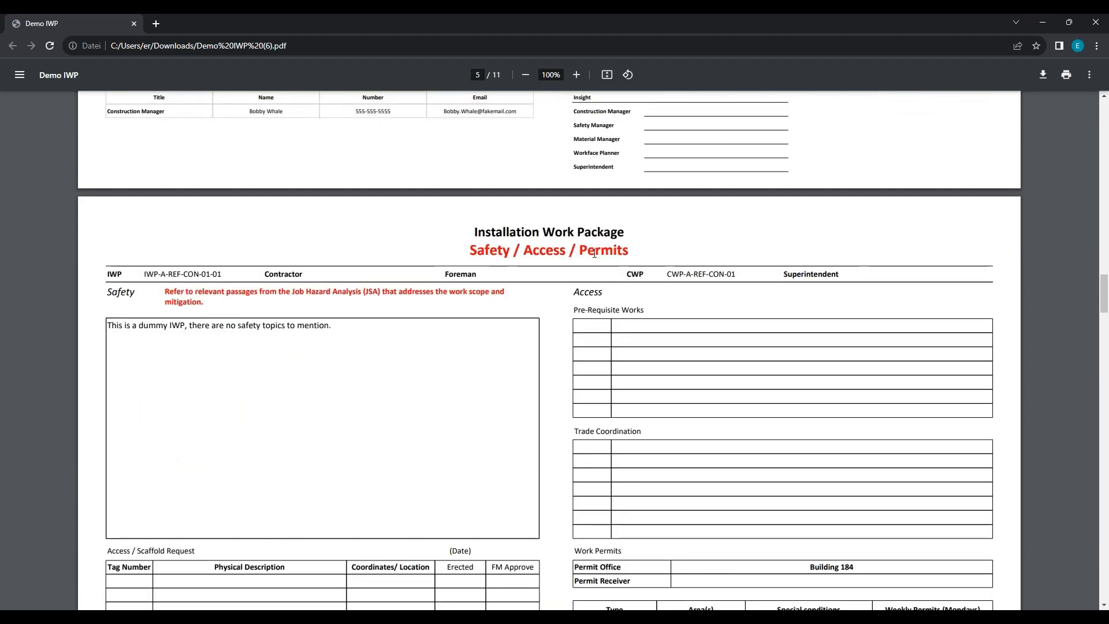
scroll(572, 358, "down", 8)
scroll(485, 396, "down", 7)
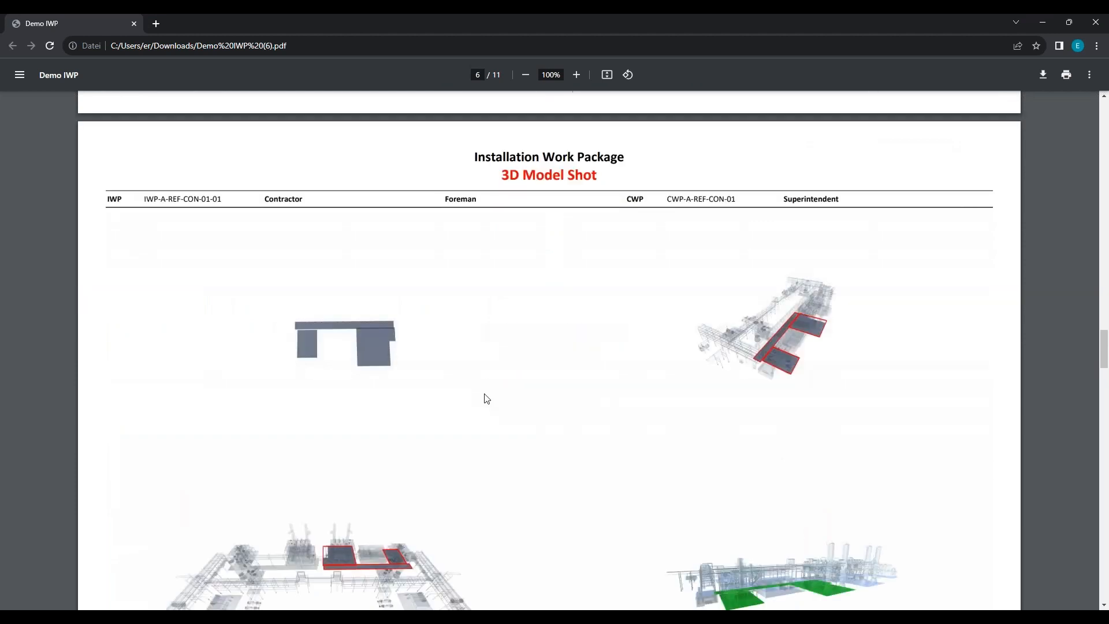
scroll(494, 389, "up", 1)
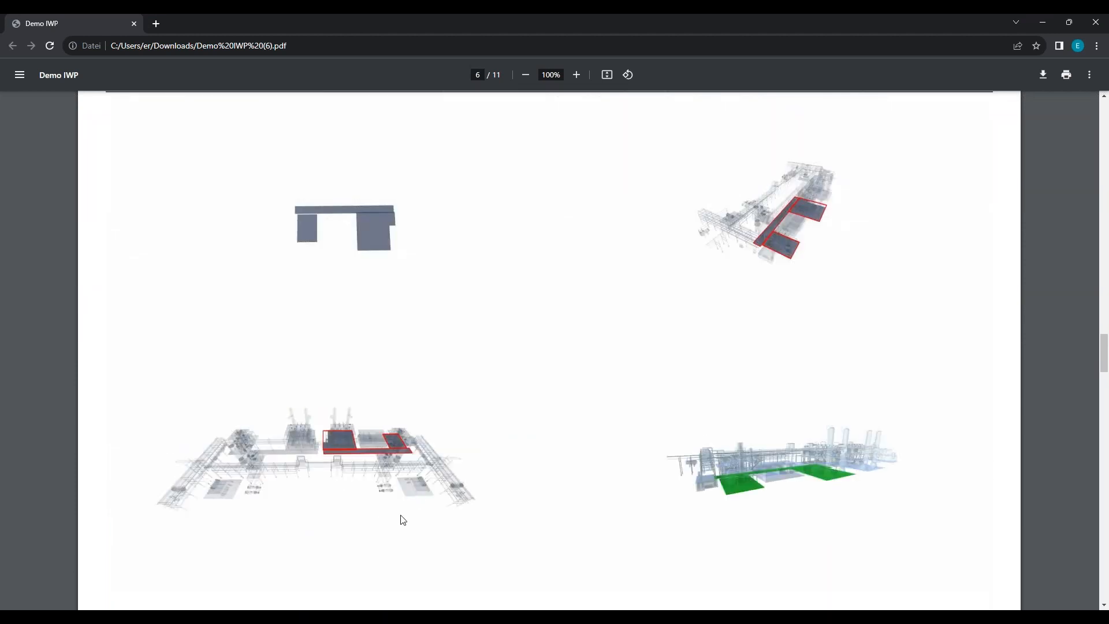
Step: Examine the Tools / Equipment / QC page, the slabs in the Bill of Material and the Completion Sign off / Punch List
scroll(668, 487, "down", 7)
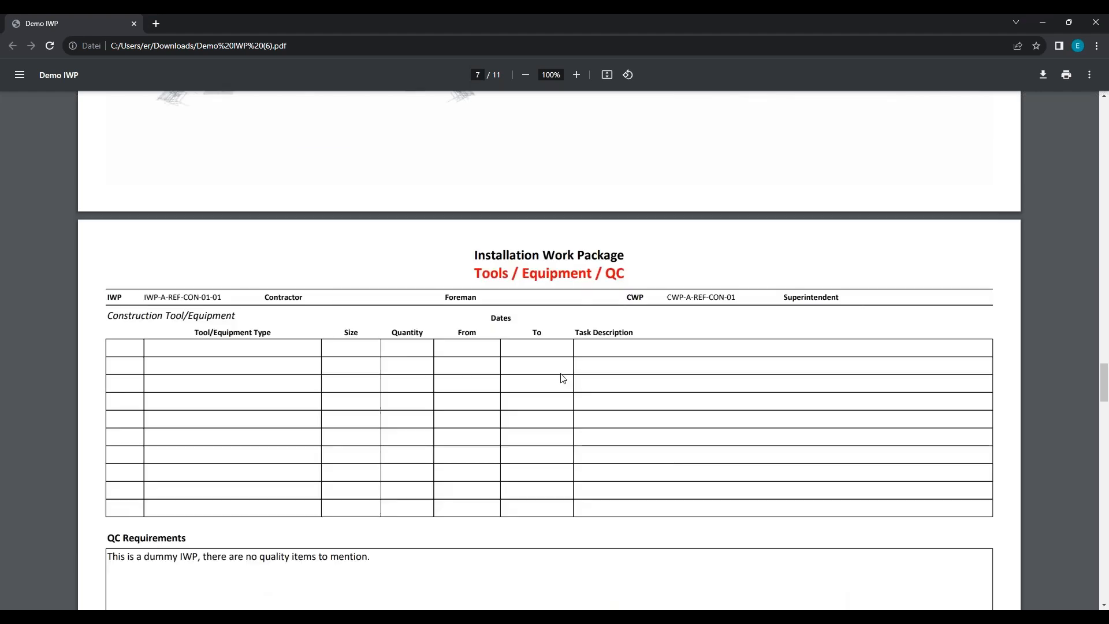
scroll(669, 270, "down", 11)
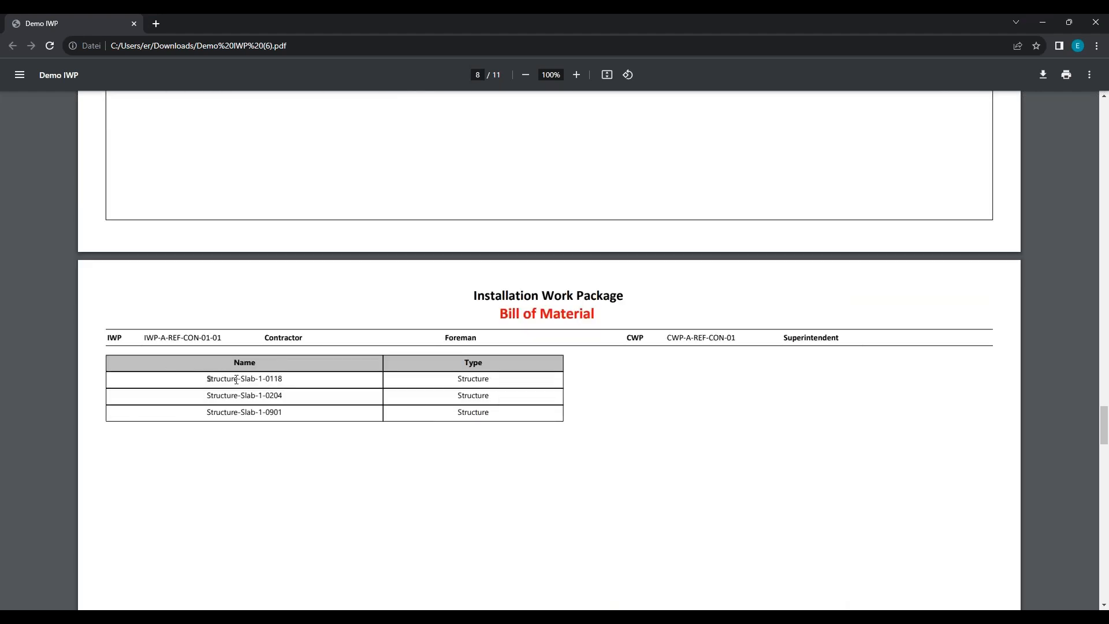
left_click_drag(208, 379, 496, 410)
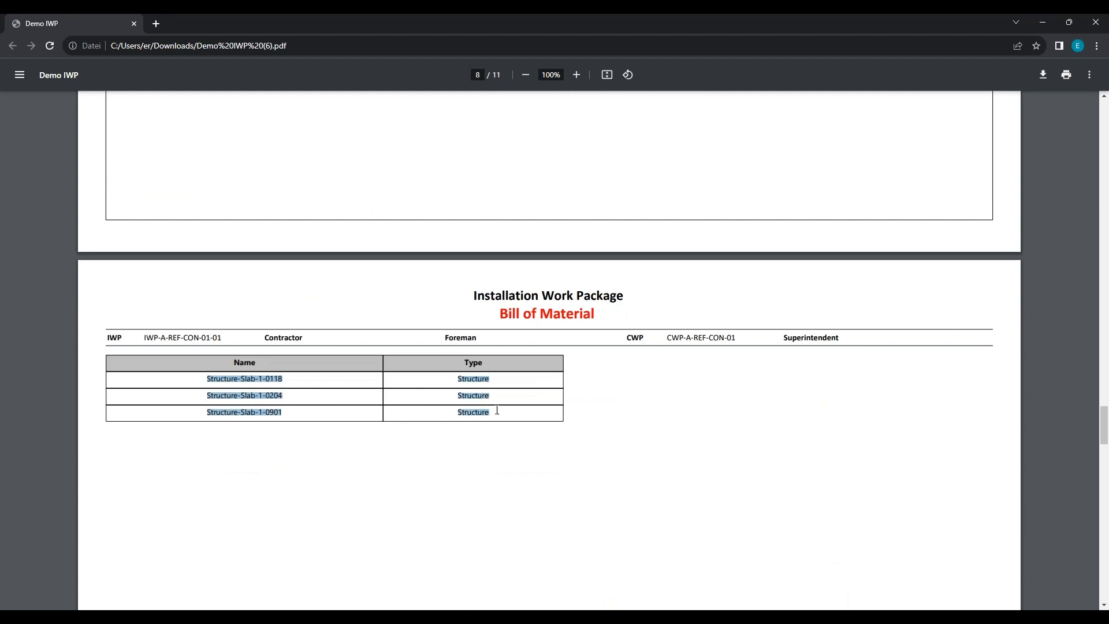
scroll(538, 415, "down", 9)
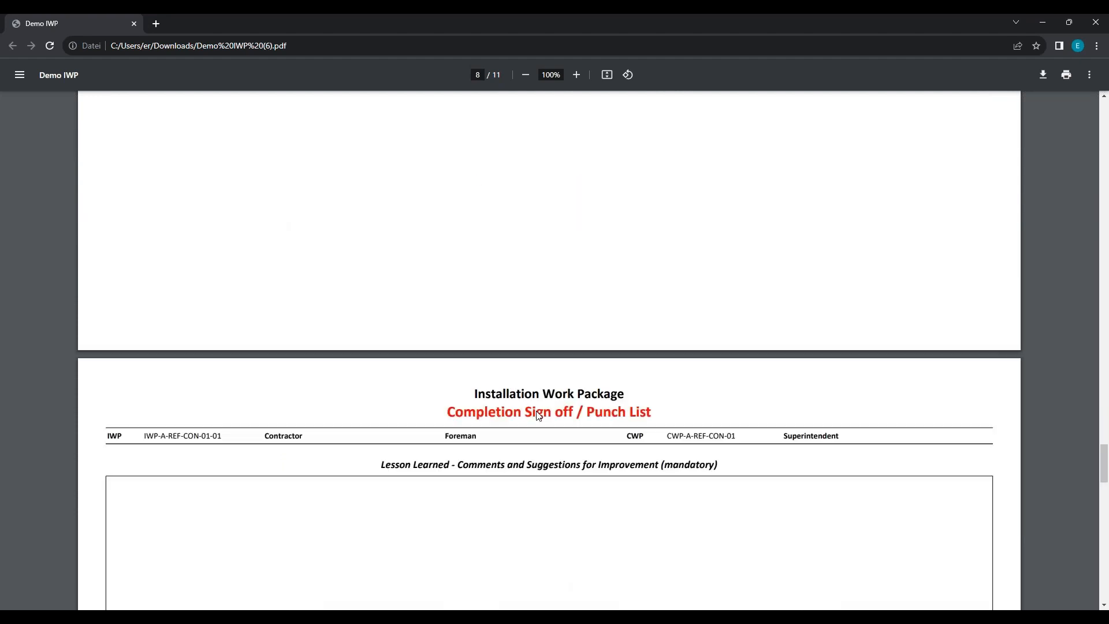
scroll(538, 415, "down", 2)
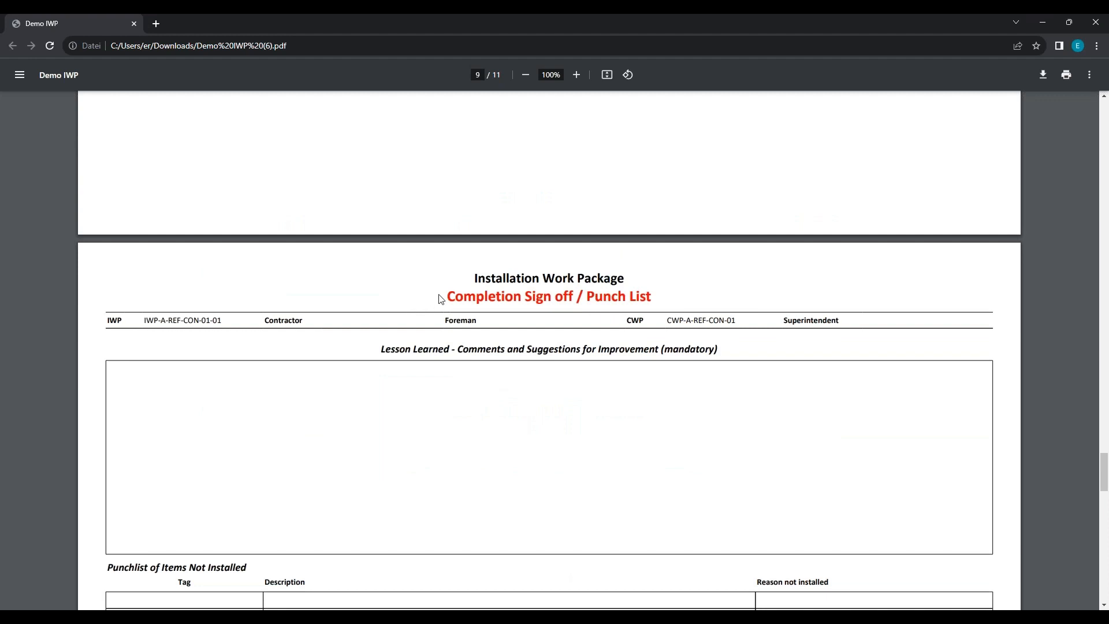
left_click_drag(442, 296, 626, 296)
Step: Examine the PDF's Document Log and the Progress table on its last page
scroll(484, 338, "down", 13)
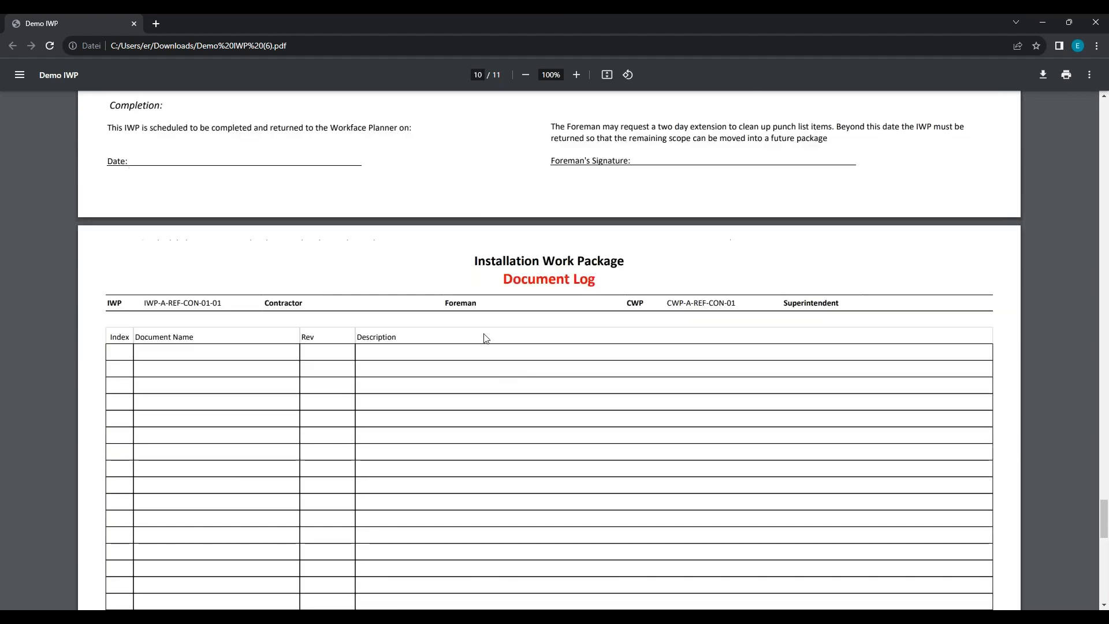
scroll(570, 360, "down", 10)
scroll(543, 352, "up", 4)
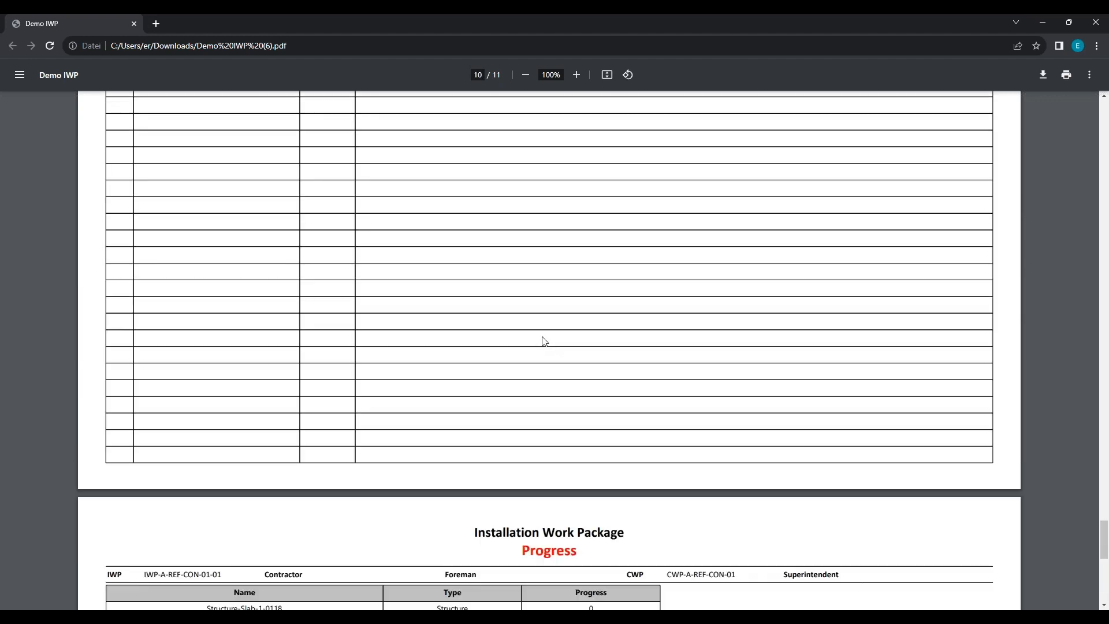
scroll(522, 347, "down", 1)
scroll(521, 346, "down", 3)
double_click(537, 325)
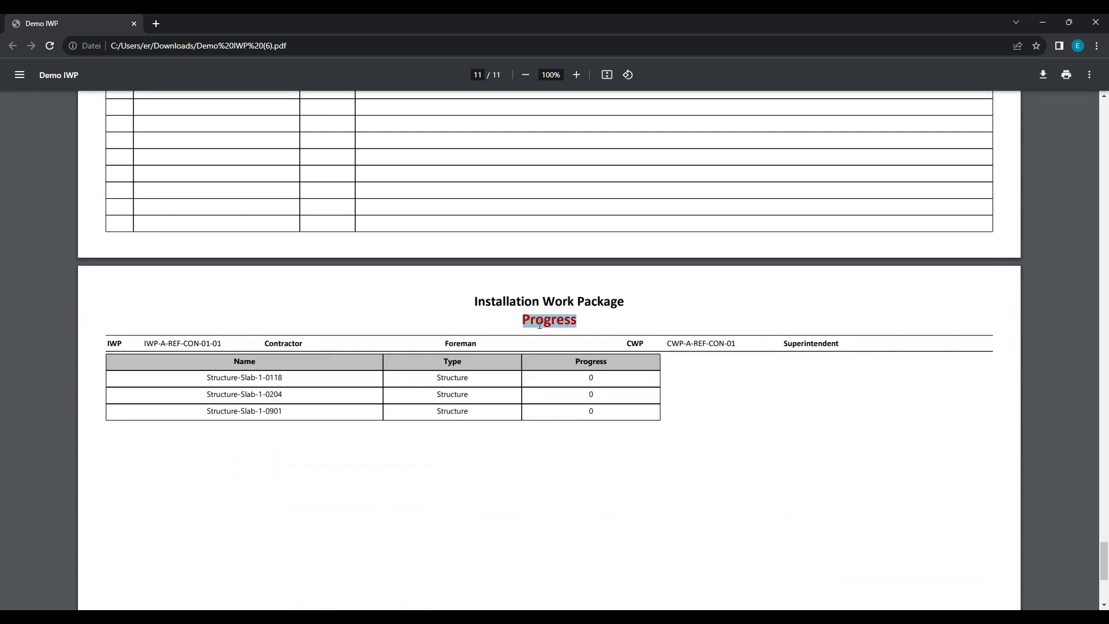
scroll(542, 376, "down", 5)
scroll(542, 376, "up", 3)
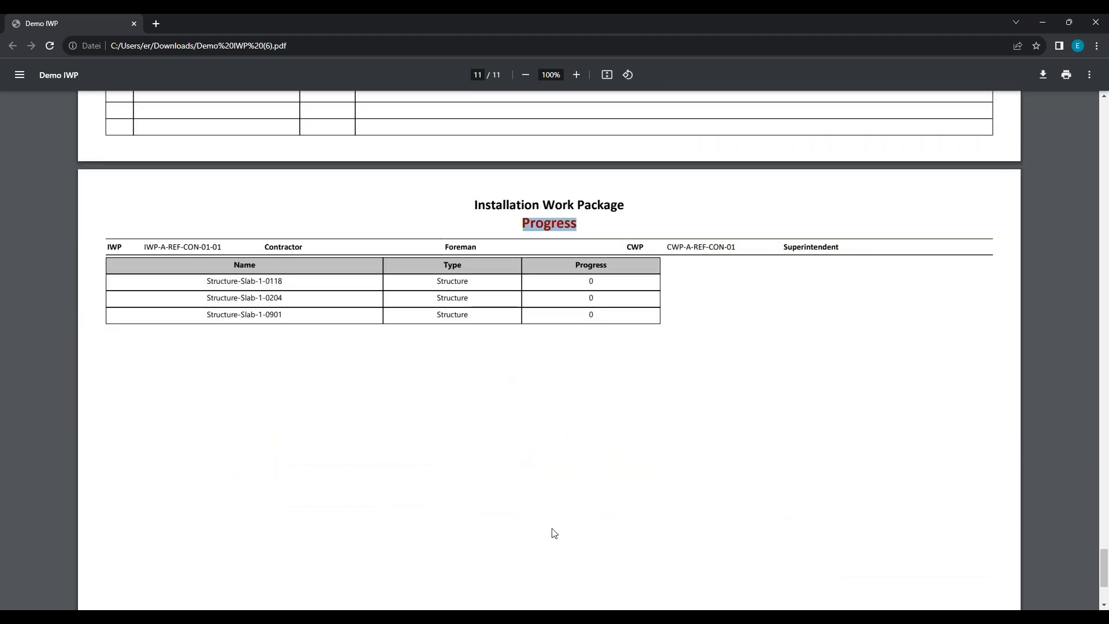
Step: Return to UniversalPlantViewer, close the IWP report and enlarge the 3D view above the IWPs list
left_click_drag(856, 19, 0, 144)
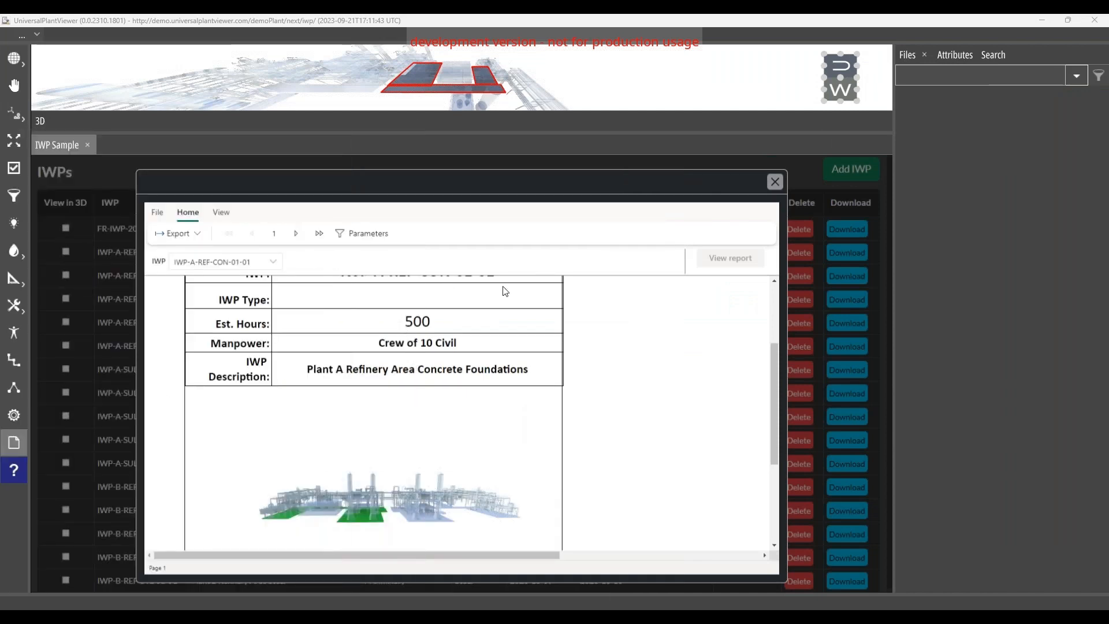
left_click(776, 182)
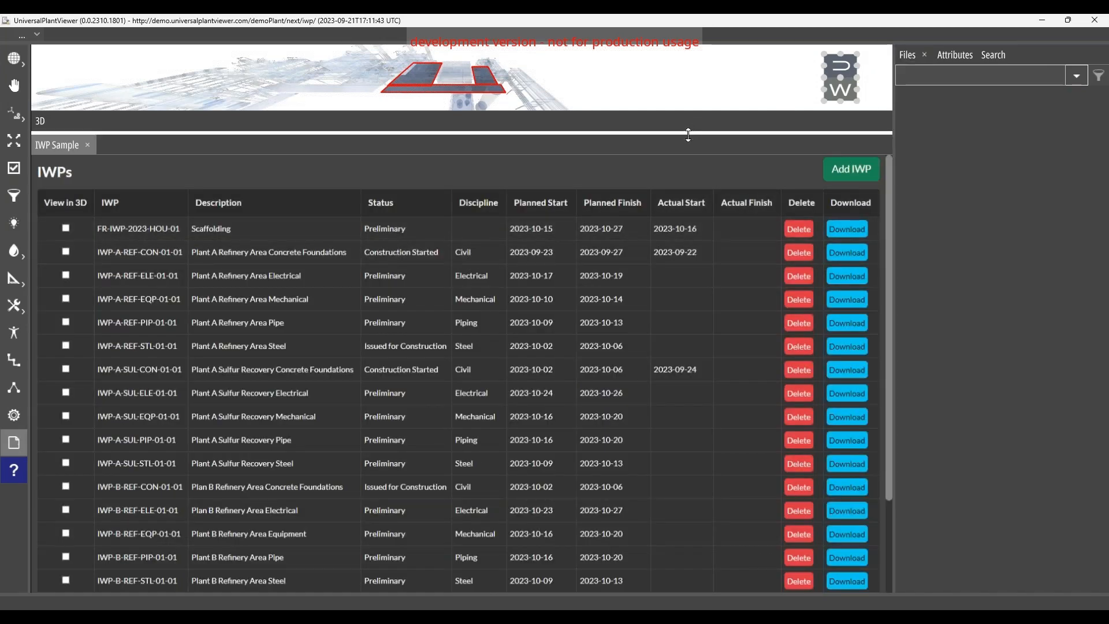
left_click_drag(690, 132, 664, 338)
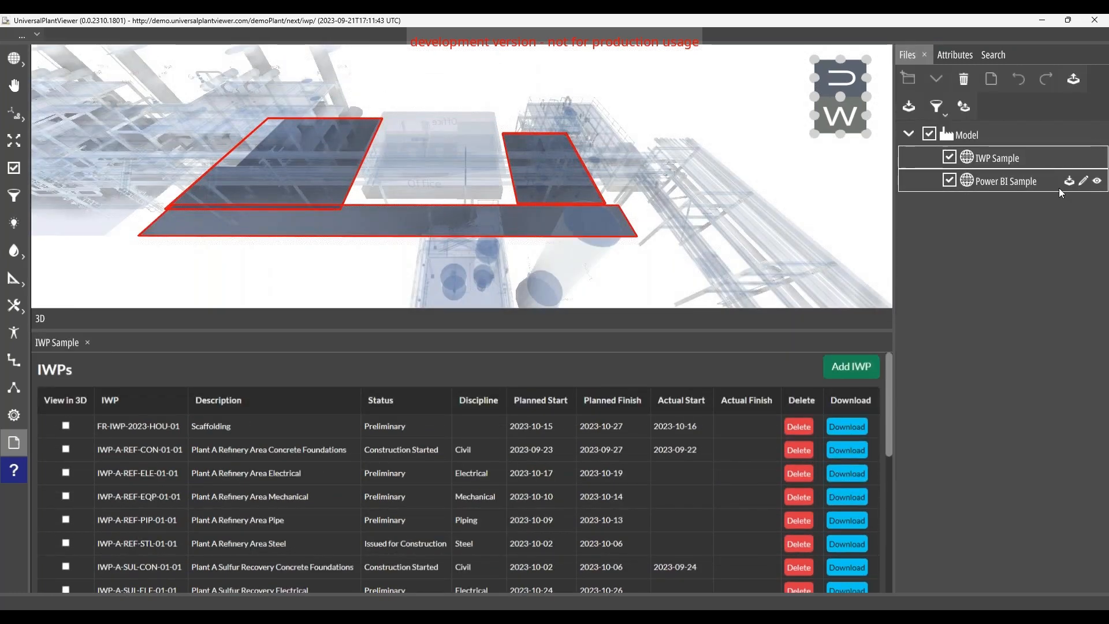
Step: Open the Power BI Sample, give its pane more height and show the whole plant above the IWP Start Date schedule
left_click(1097, 181)
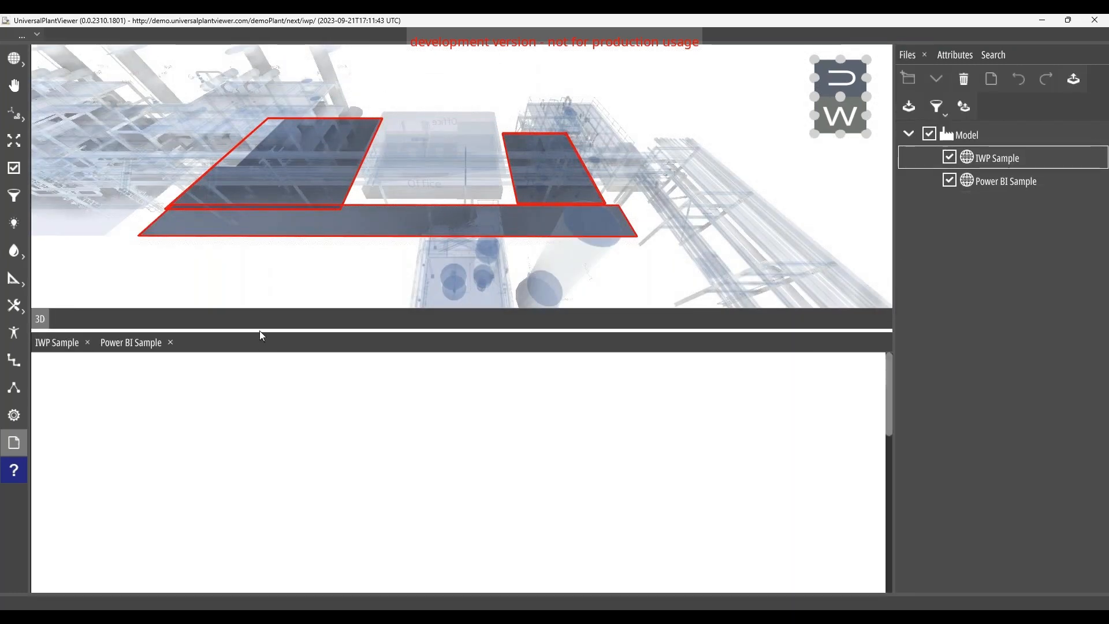
left_click_drag(259, 331, 259, 271)
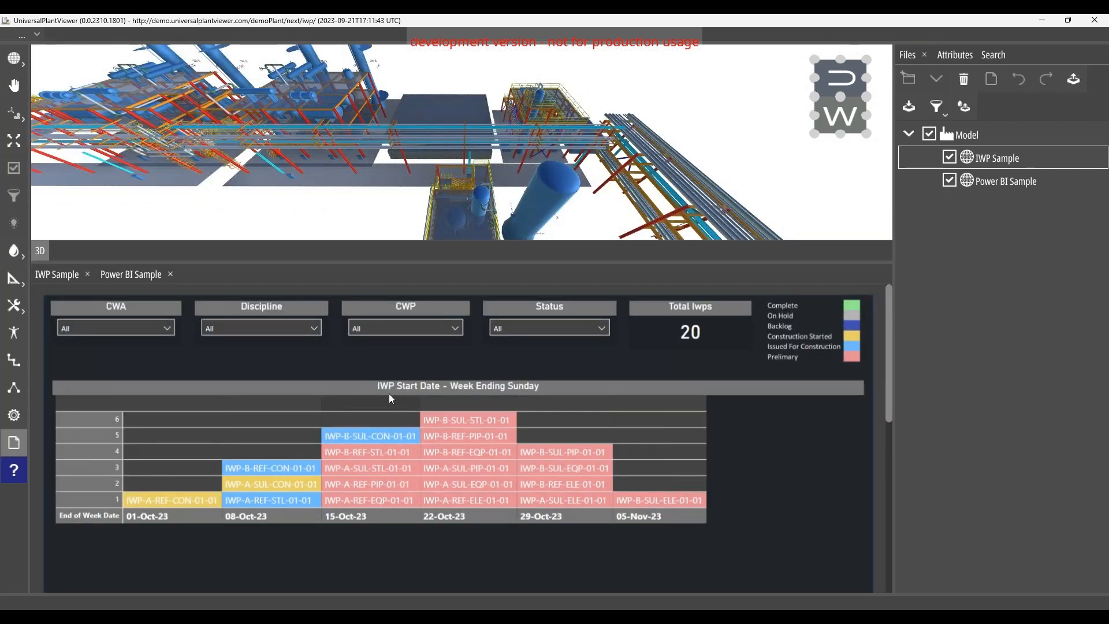
scroll(308, 143, "down", 4)
left_click_drag(411, 129, 465, 134)
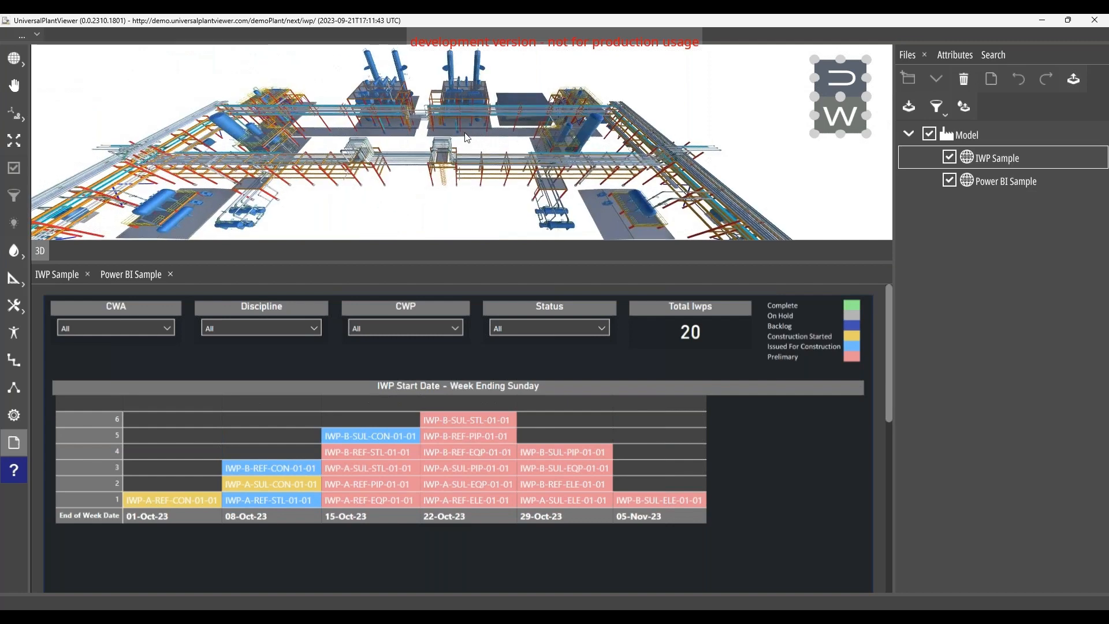
scroll(464, 136, "down", 2)
scroll(465, 136, "up", 1)
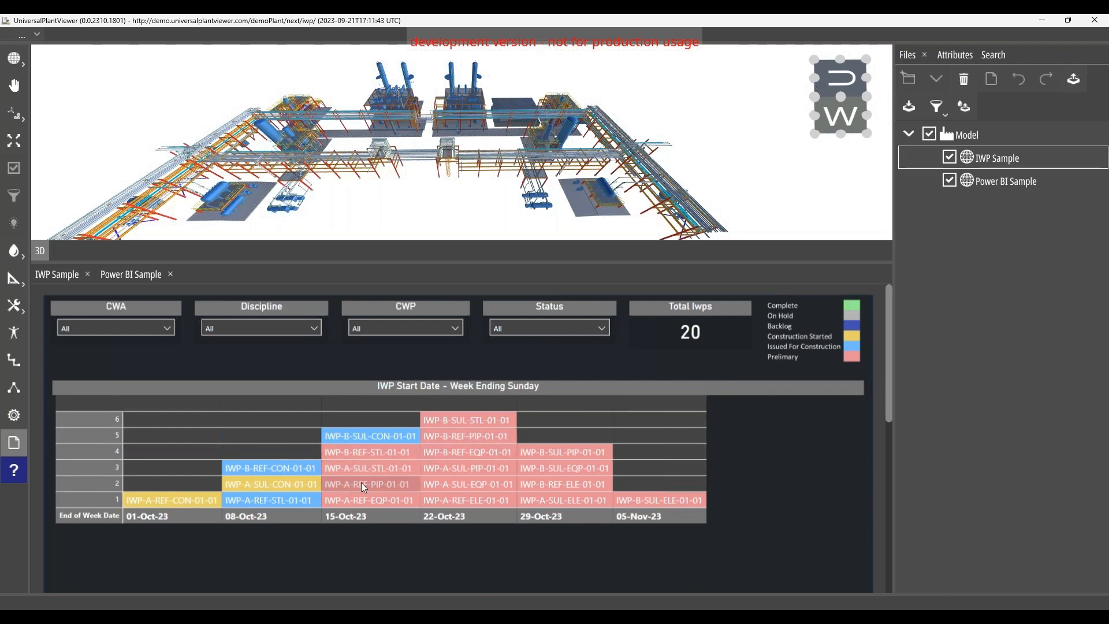
Step: Highlight the components of IWP-A-REF-CON-01-01 and of IWP-B-SUL-CON-01-01 in 3D by selecting each in the Power BI schedule
left_click(185, 497)
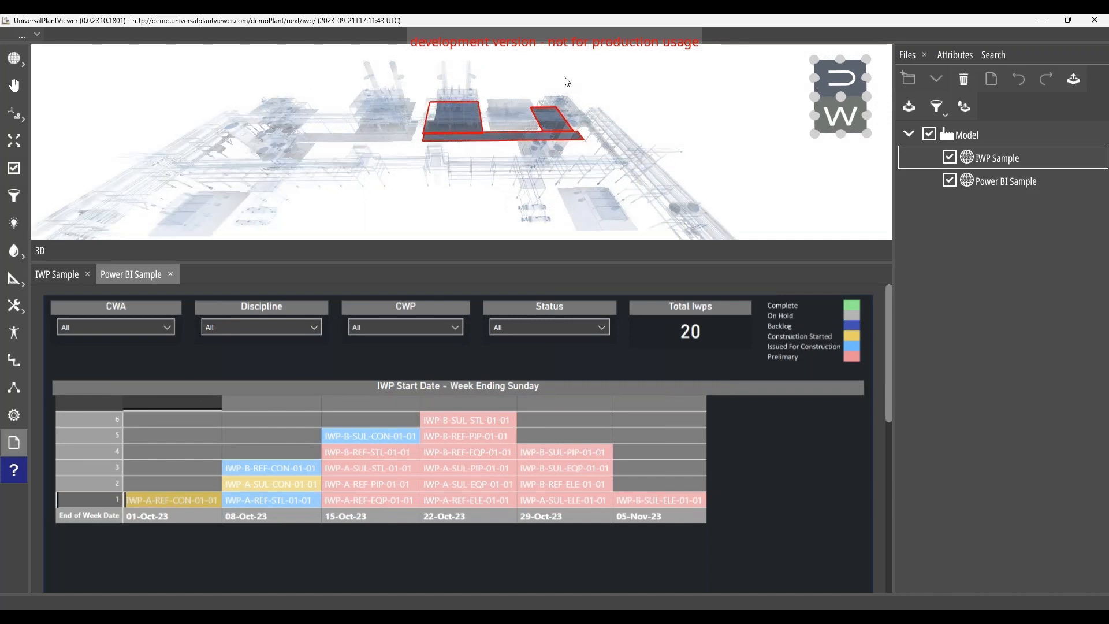
mouse_move(555, 141)
left_mouse_down()
mouse_move(485, 151)
mouse_move(550, 147)
left_mouse_up()
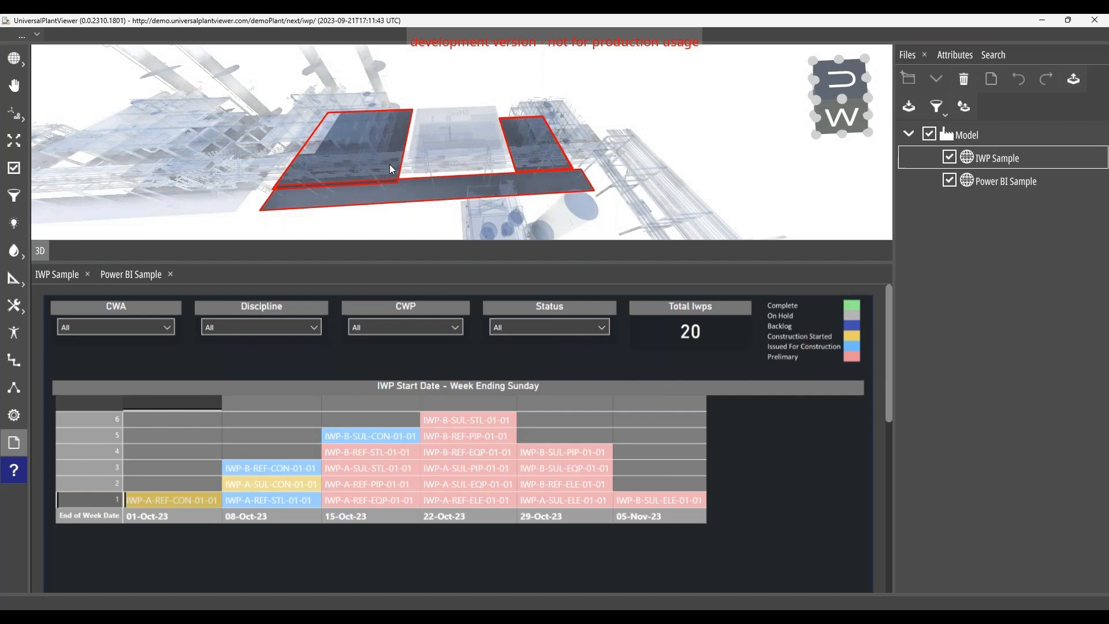
left_click(358, 440)
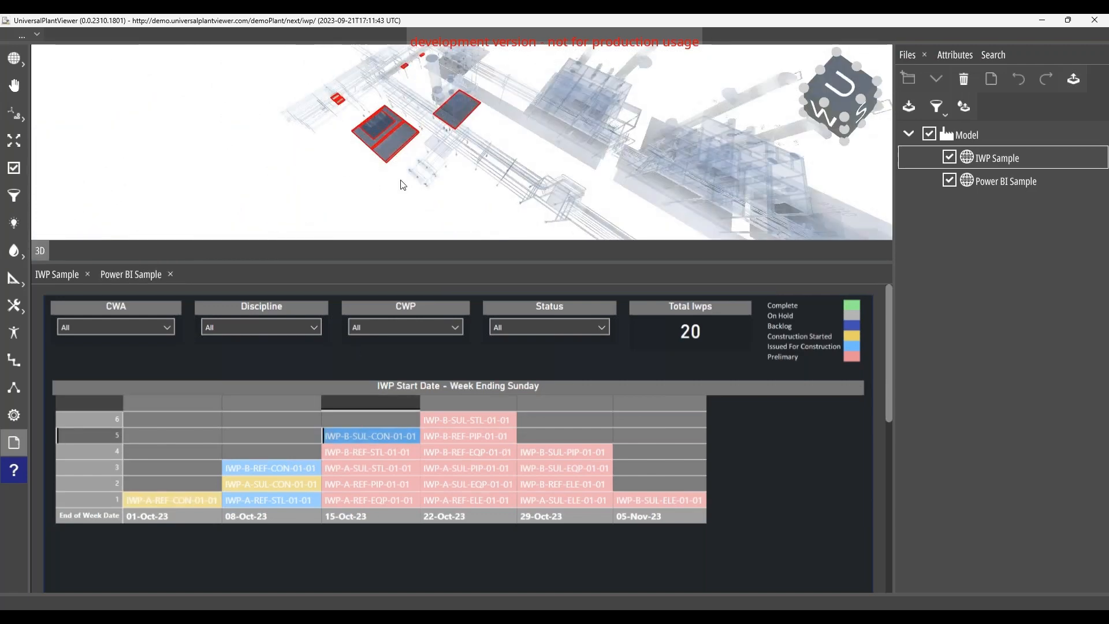
Step: Filter the IWP schedule by status, trying Issued for Construction and Construction Started before settling on Preliminary
left_click(528, 330)
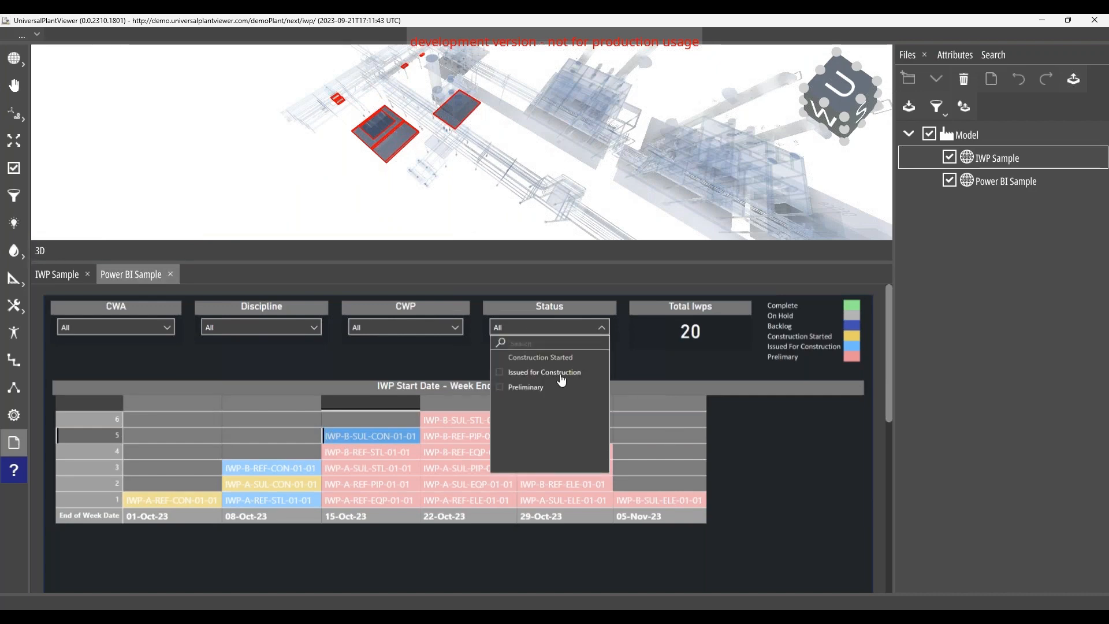
left_click(500, 372)
left_click(500, 358)
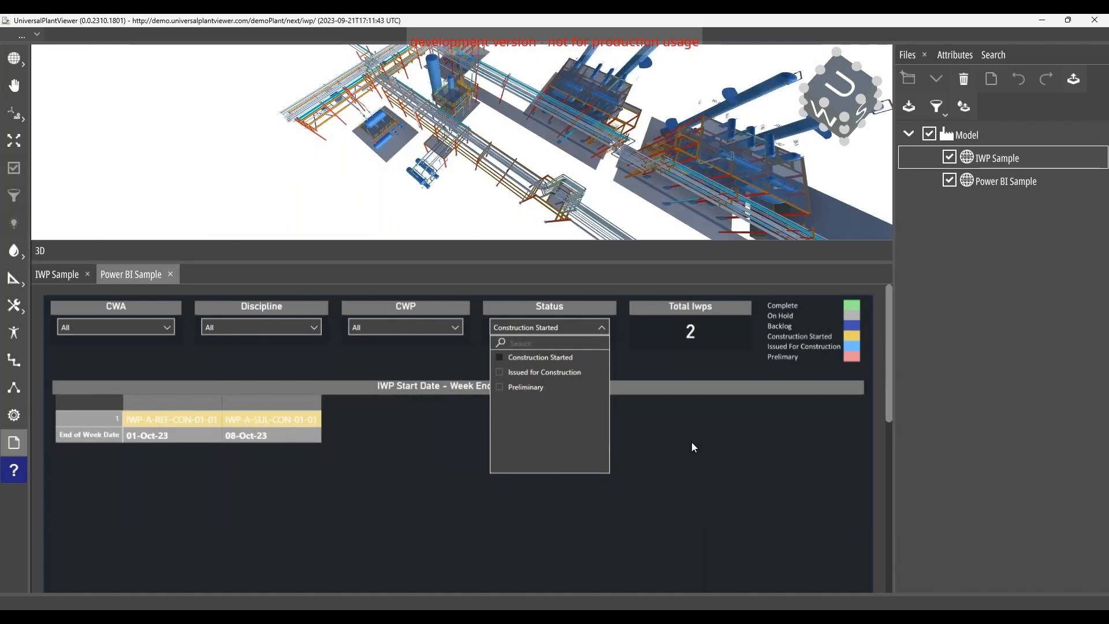
left_click(691, 442)
left_click(553, 327)
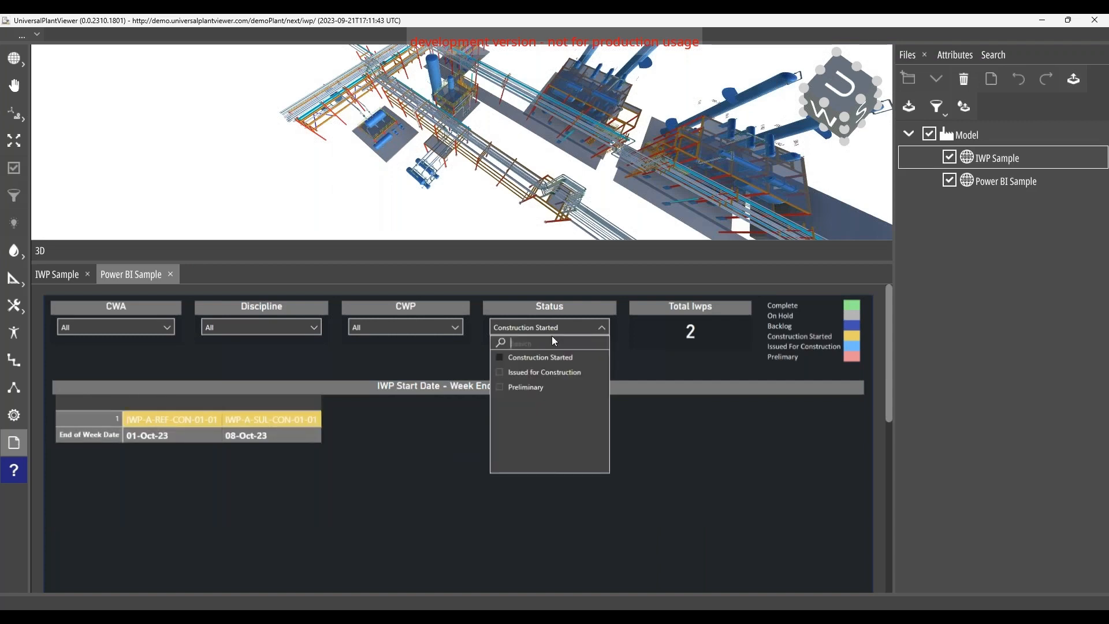
left_click(533, 387)
left_click(662, 462)
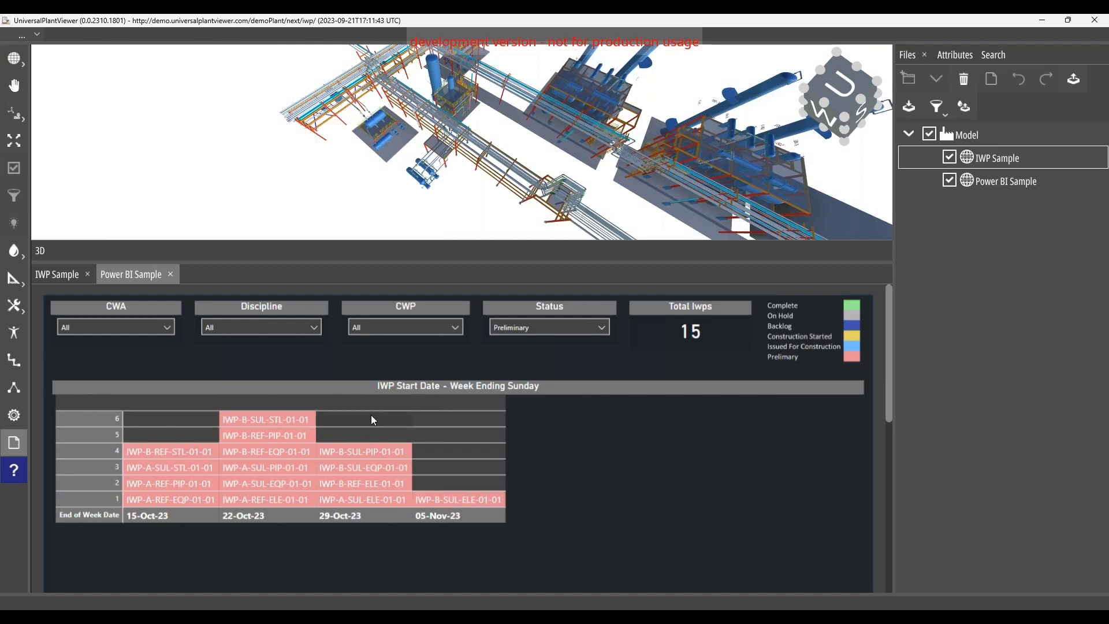
left_click(57, 273)
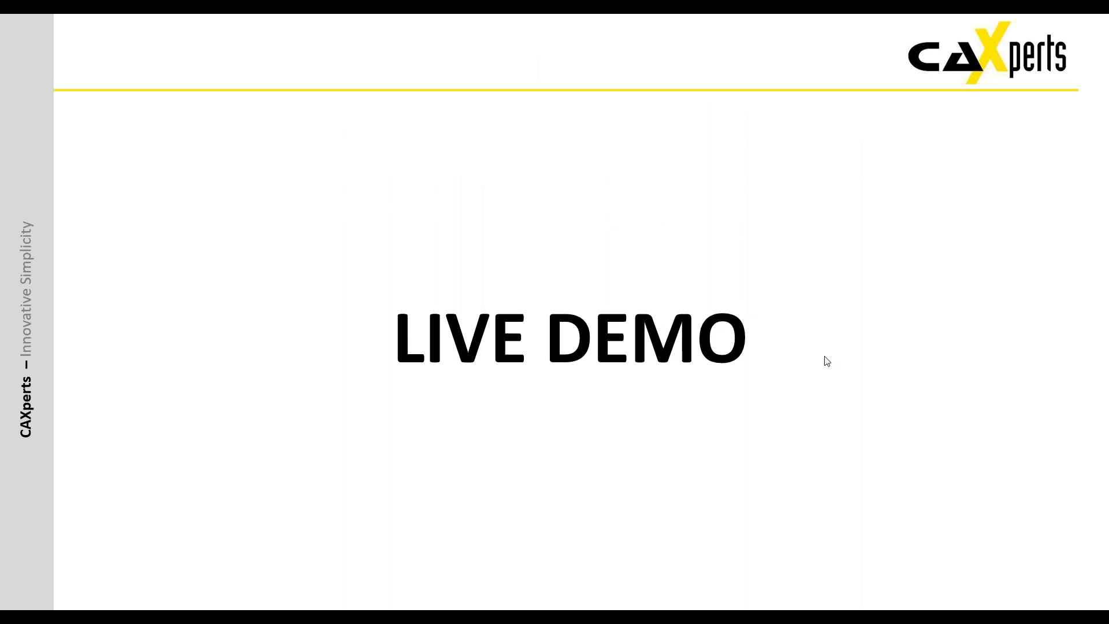
left_click(824, 356)
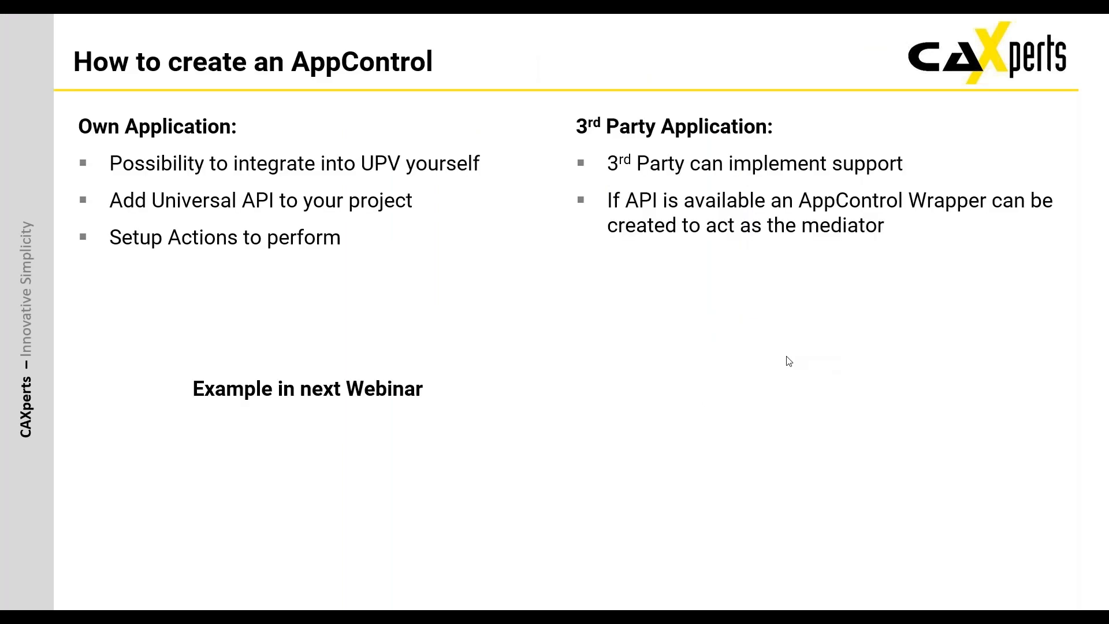